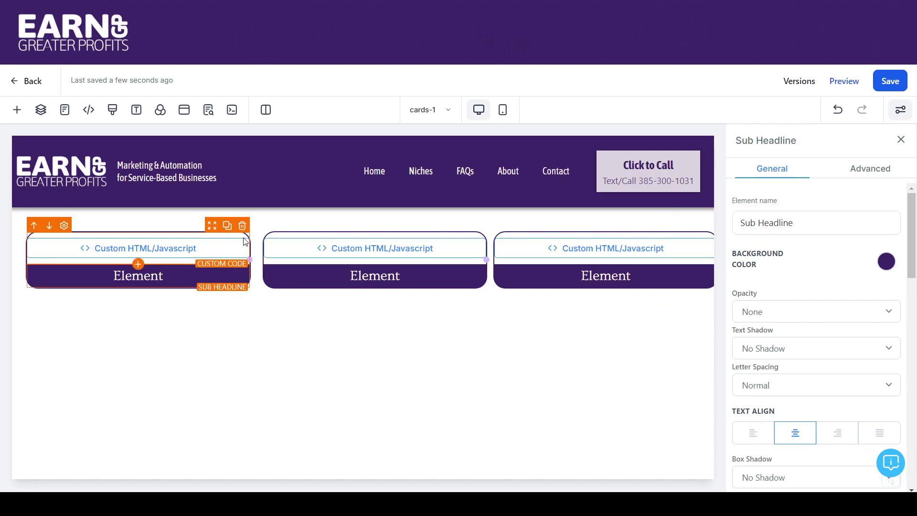
# Open the page's custom CSS and review the card, hover-text, mobile and reduced-motion style rules
pyautogui.click(110, 107)
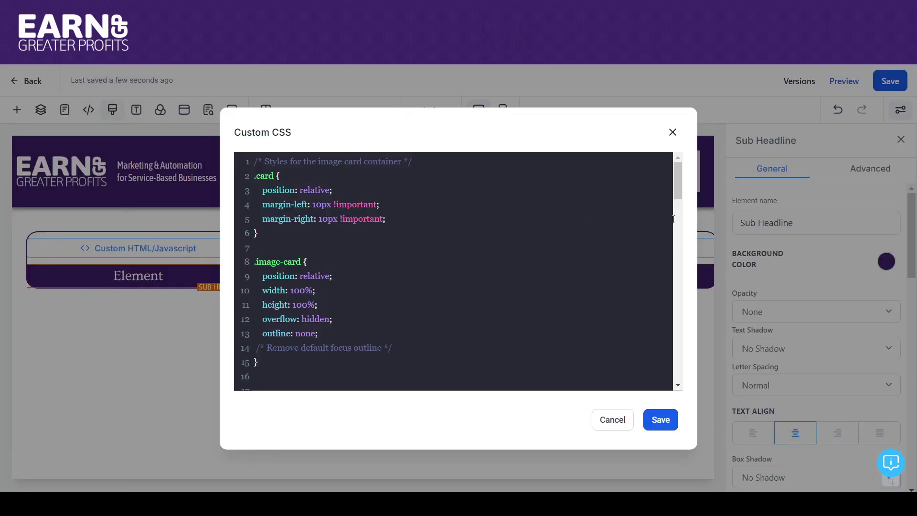
pyautogui.moveTo(678, 180)
pyautogui.mouseDown()
pyautogui.moveTo(678, 216)
pyautogui.moveTo(672, 175)
pyautogui.mouseUp()
pyautogui.moveTo(677, 185); pyautogui.dragTo(678, 240)
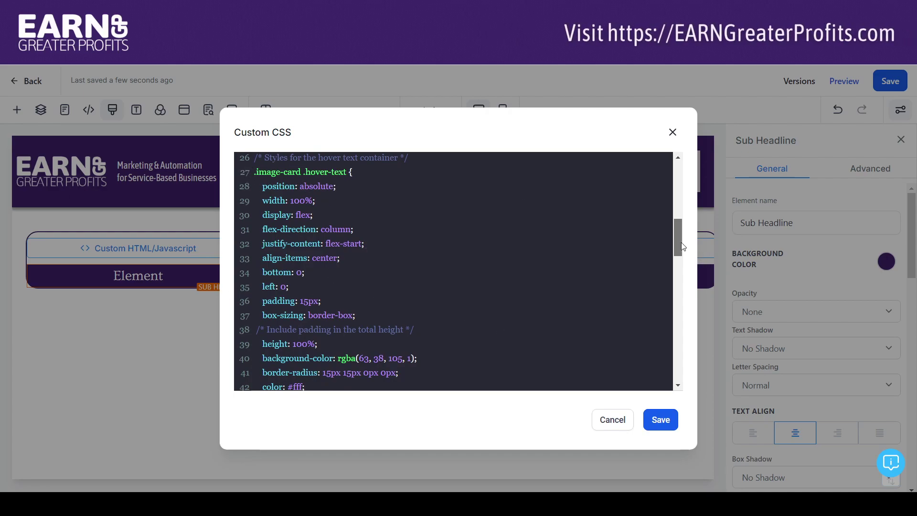
pyautogui.moveTo(679, 245); pyautogui.dragTo(695, 337)
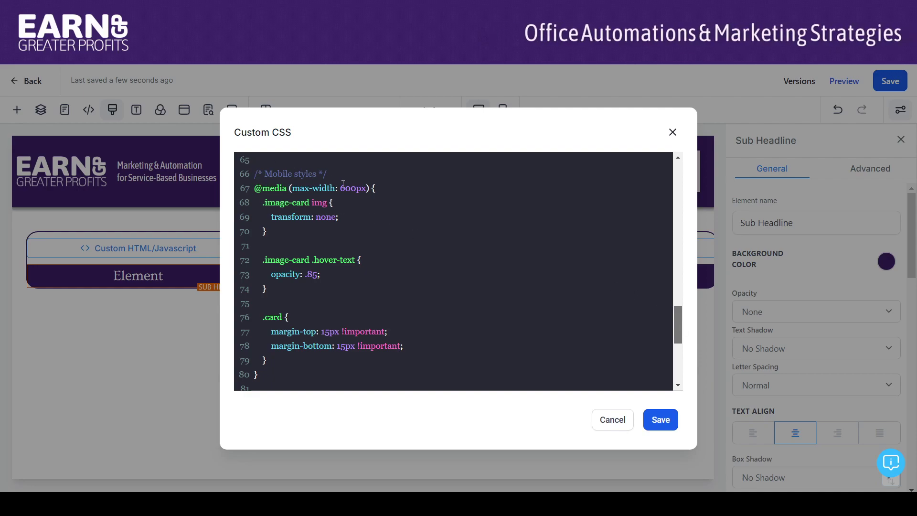
pyautogui.moveTo(675, 320); pyautogui.dragTo(677, 339)
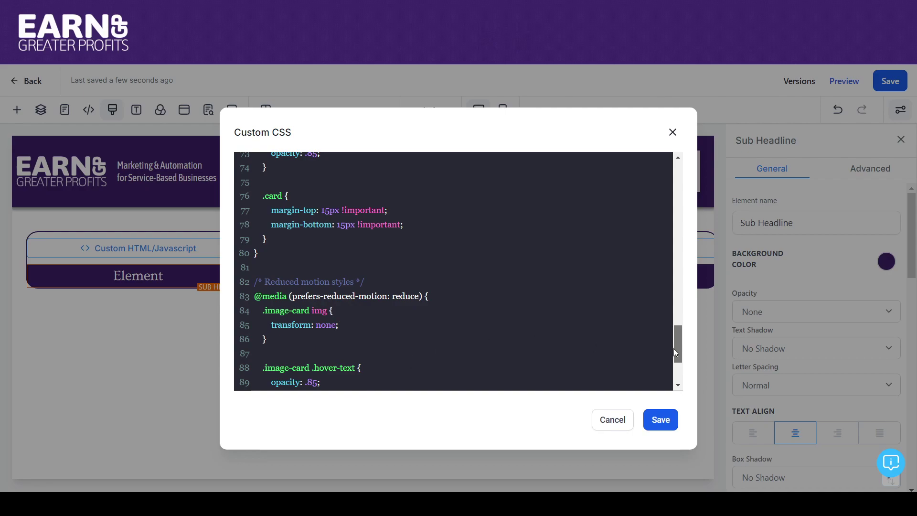
pyautogui.moveTo(676, 338); pyautogui.dragTo(669, 320)
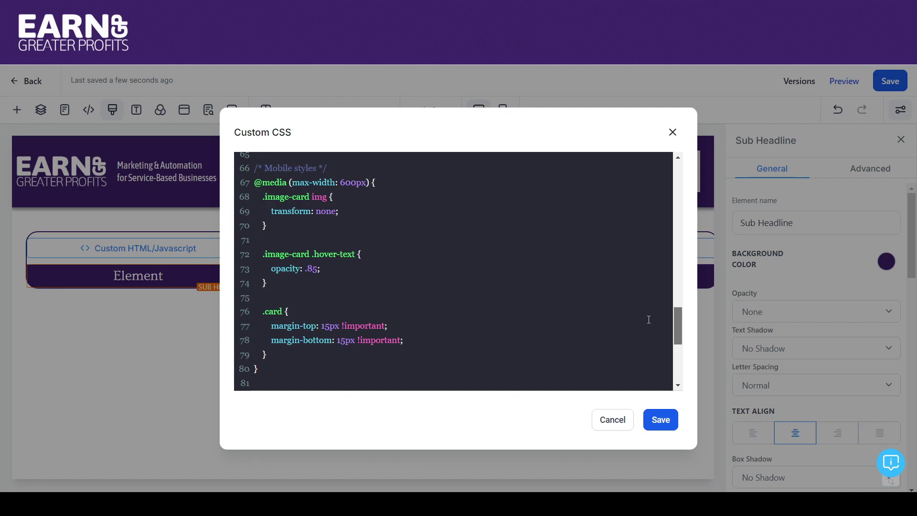
pyautogui.moveTo(675, 323); pyautogui.dragTo(654, 175)
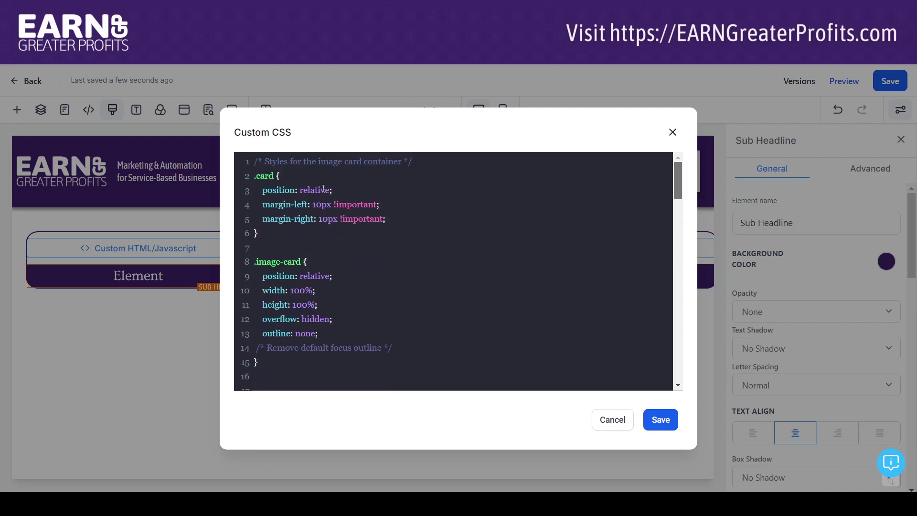
# Review the hover-text background color's alpha value and the mobile hover-text opacity, and close the custom CSS without saving
pyautogui.moveTo(674, 184); pyautogui.dragTo(678, 245)
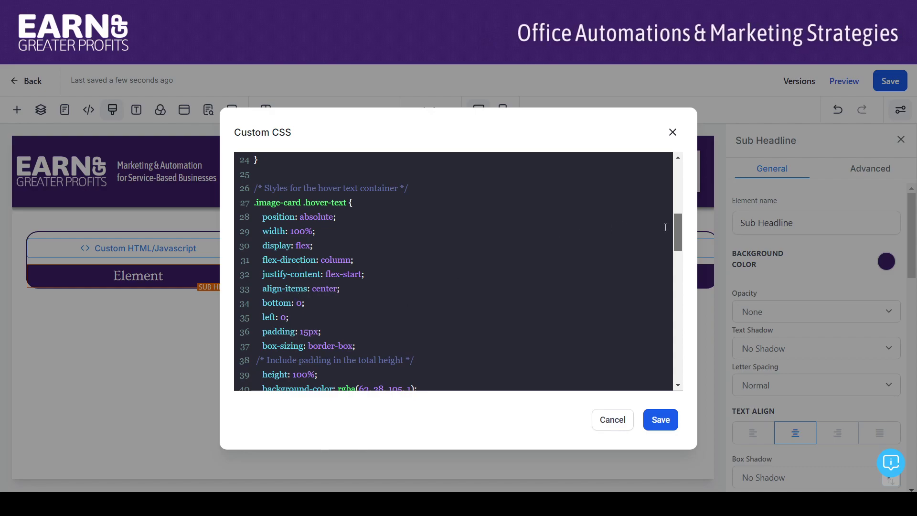
pyautogui.moveTo(678, 234); pyautogui.dragTo(678, 253)
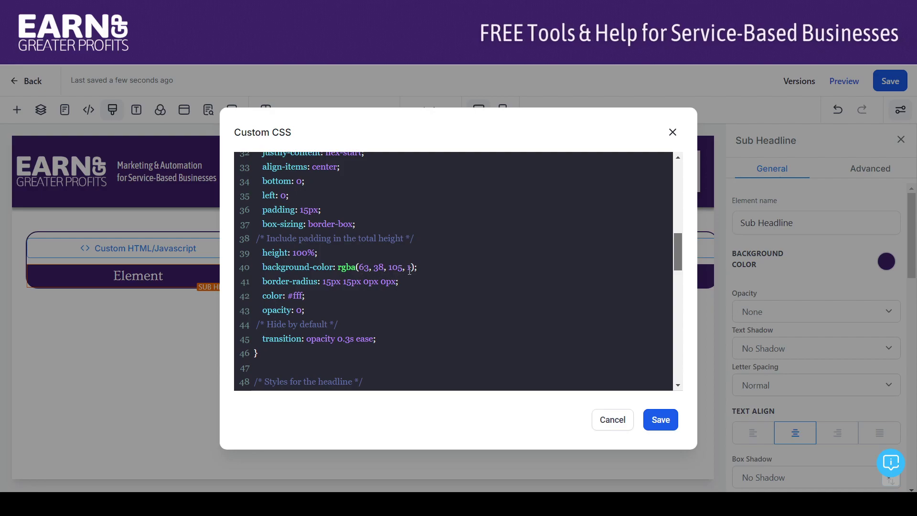
pyautogui.doubleClick(409, 268)
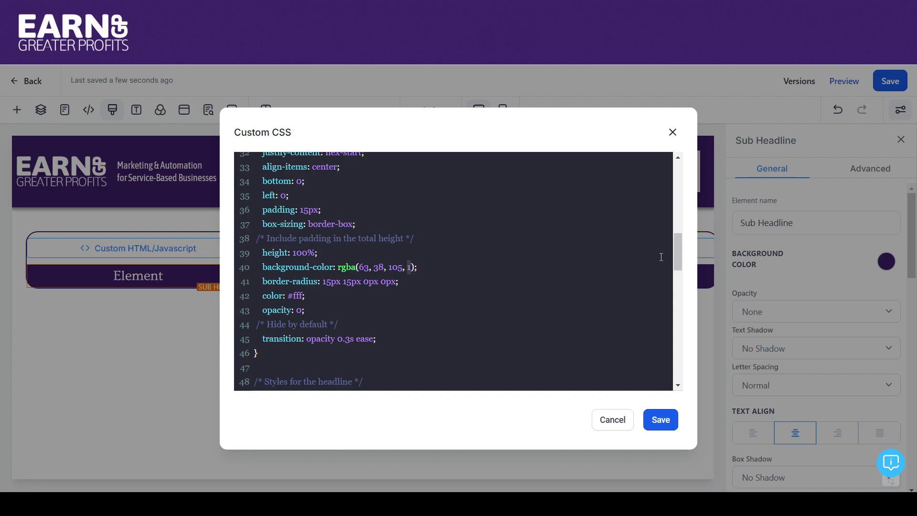
pyautogui.moveTo(675, 254); pyautogui.dragTo(675, 329)
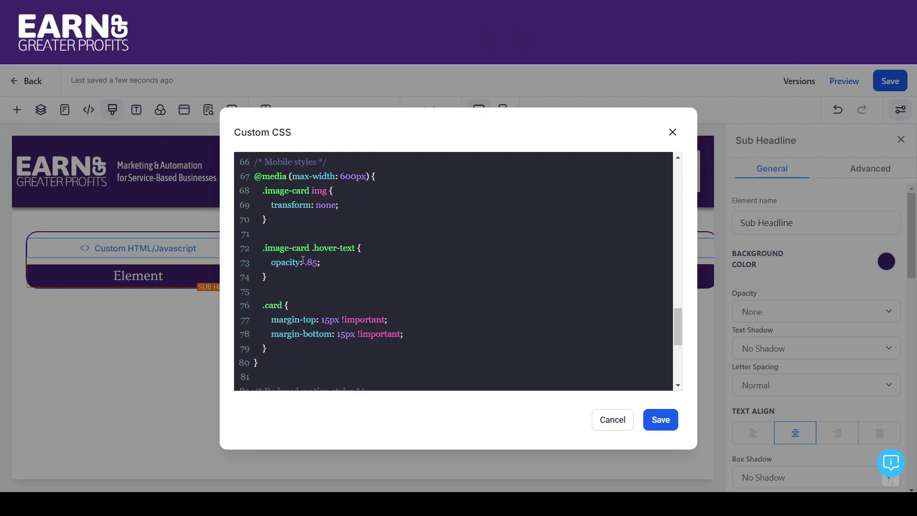
pyautogui.moveTo(676, 323); pyautogui.dragTo(653, 242)
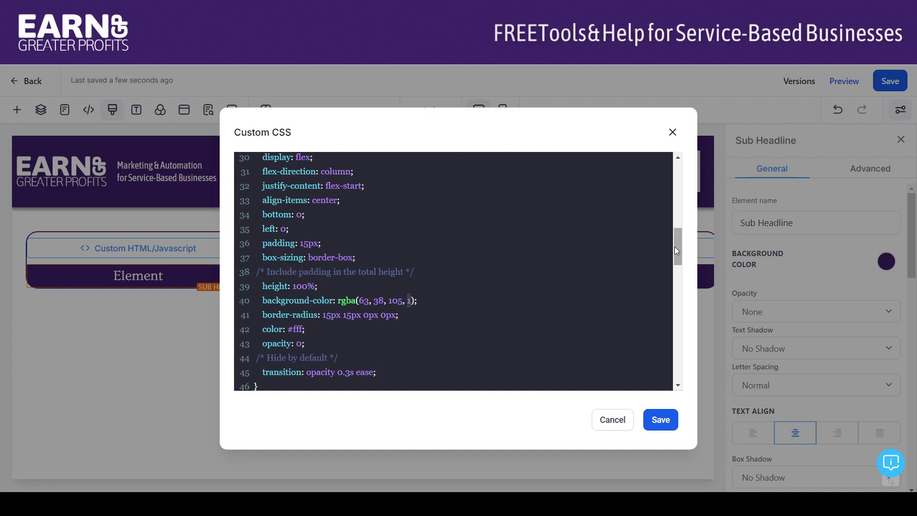
pyautogui.moveTo(674, 247); pyautogui.dragTo(669, 311)
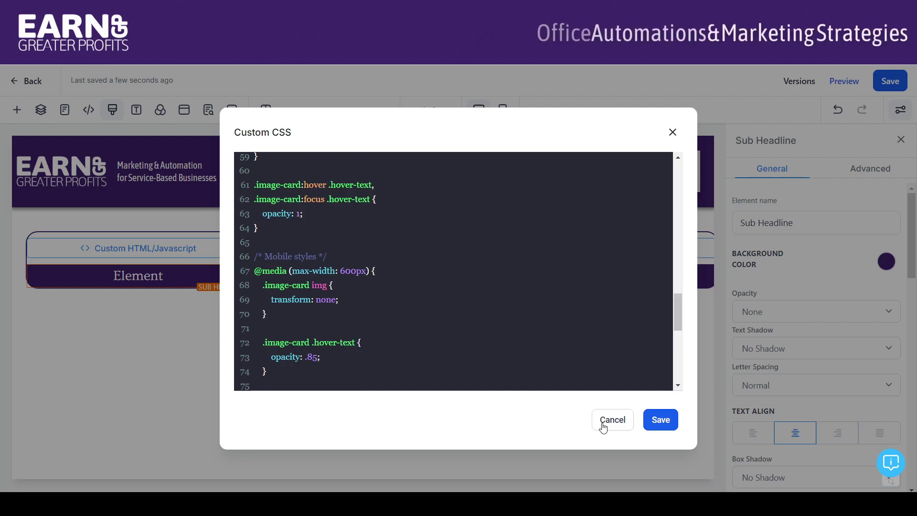
pyautogui.click(611, 422)
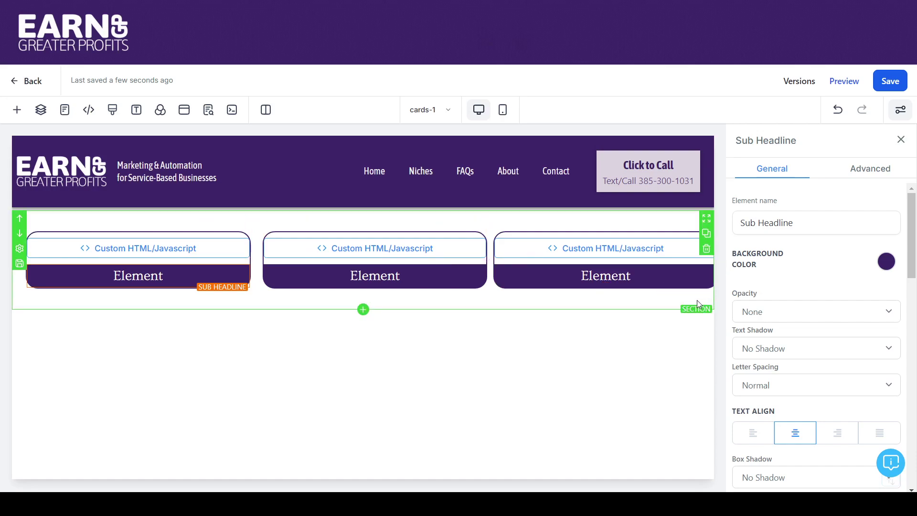
# Browse the list of addable elements to the Custom group containing the Code element, and close the list
pyautogui.click(14, 109)
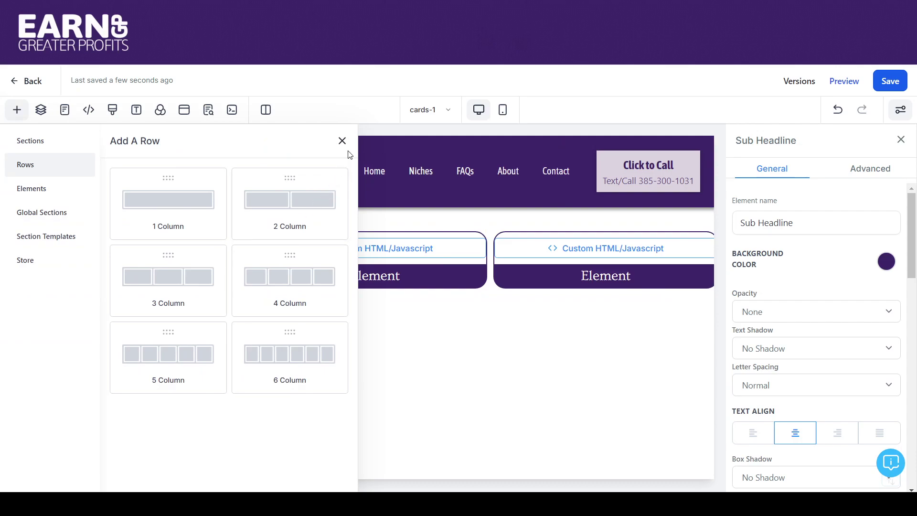
pyautogui.click(47, 191)
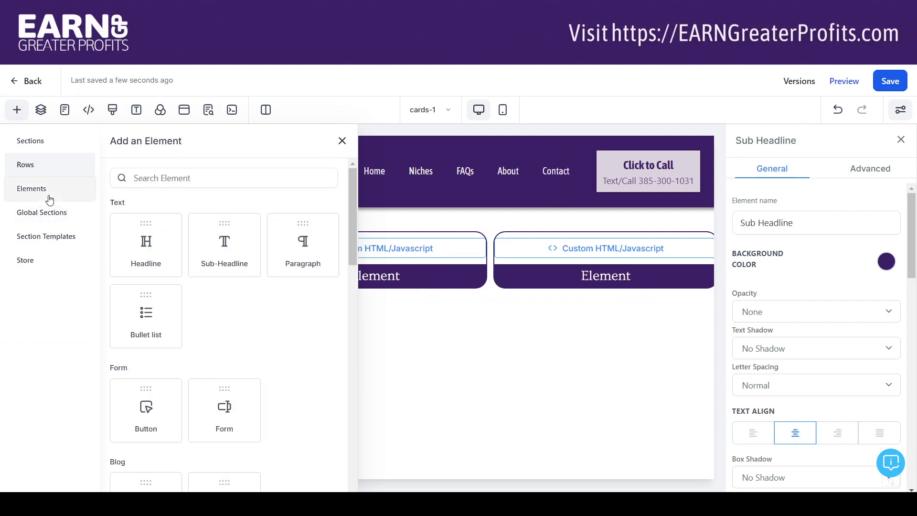
pyautogui.moveTo(353, 216); pyautogui.dragTo(359, 364)
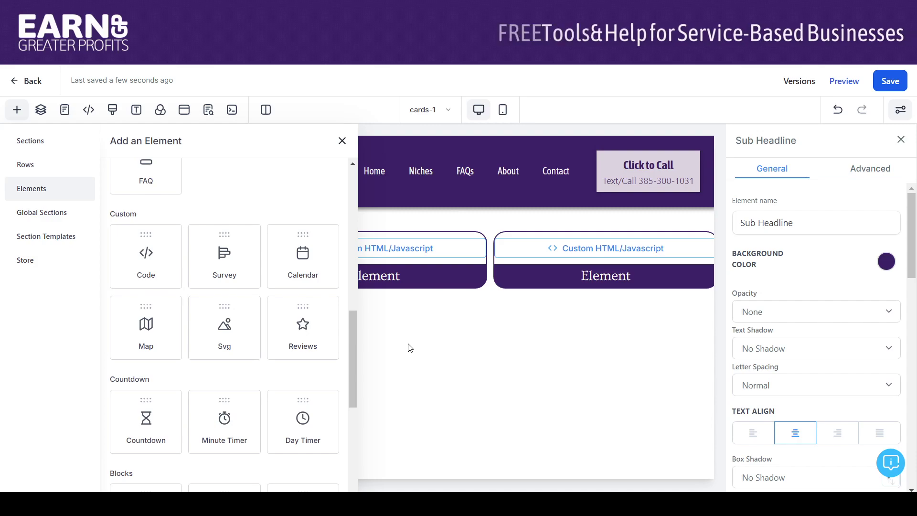
pyautogui.click(342, 140)
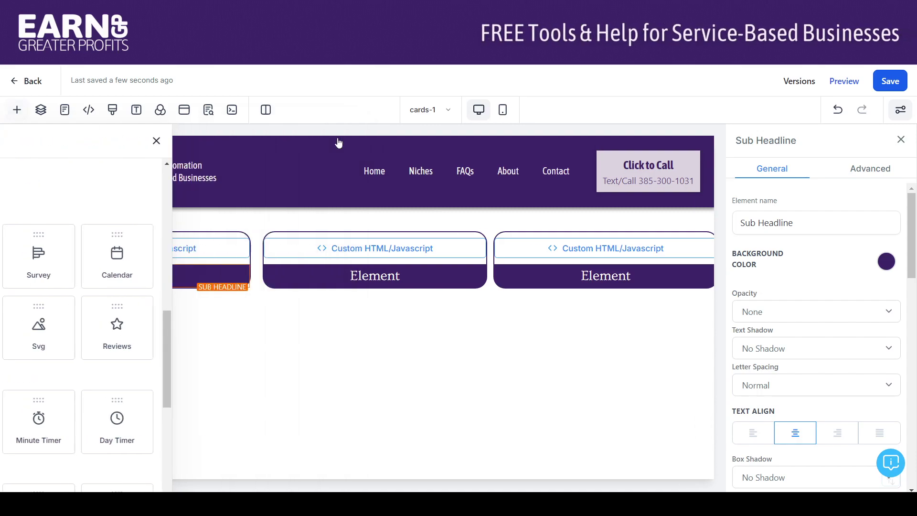
# Open the third card's custom HTML, highlight the image URL in the img src attribute, and close the code without saving
pyautogui.click(585, 248)
pyautogui.click(807, 249)
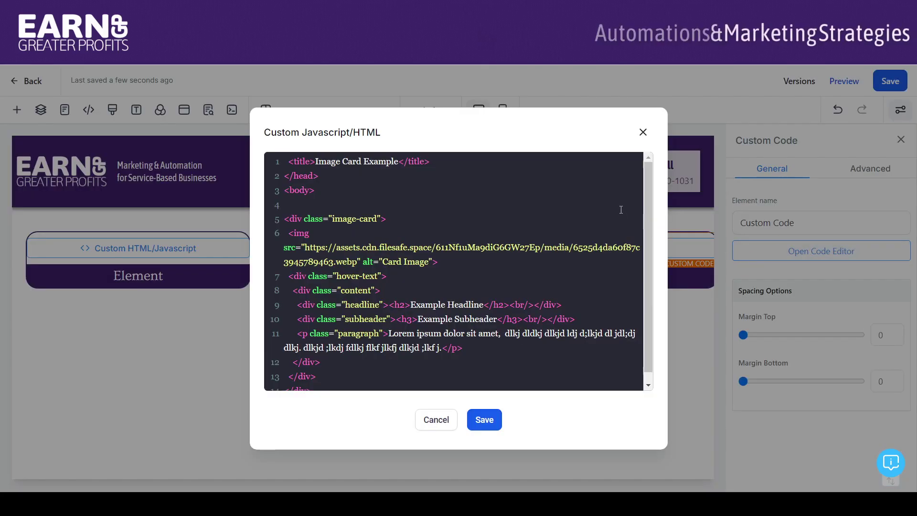
pyautogui.moveTo(646, 183)
pyautogui.mouseDown()
pyautogui.moveTo(648, 202)
pyautogui.moveTo(644, 176)
pyautogui.mouseUp()
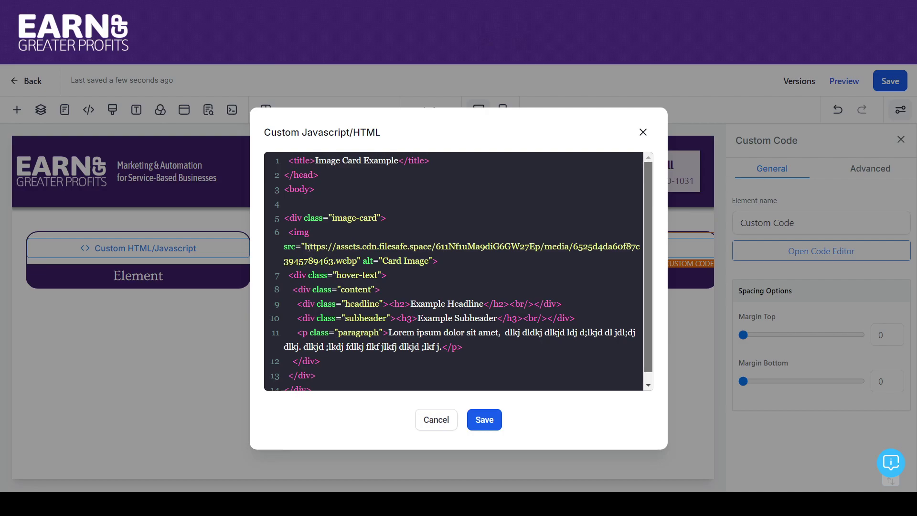
pyautogui.moveTo(306, 247); pyautogui.dragTo(353, 261)
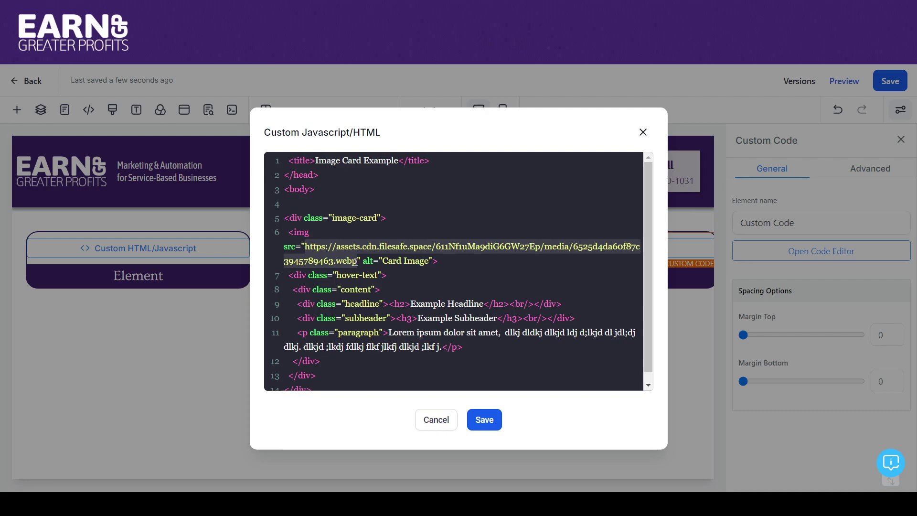
pyautogui.click(431, 419)
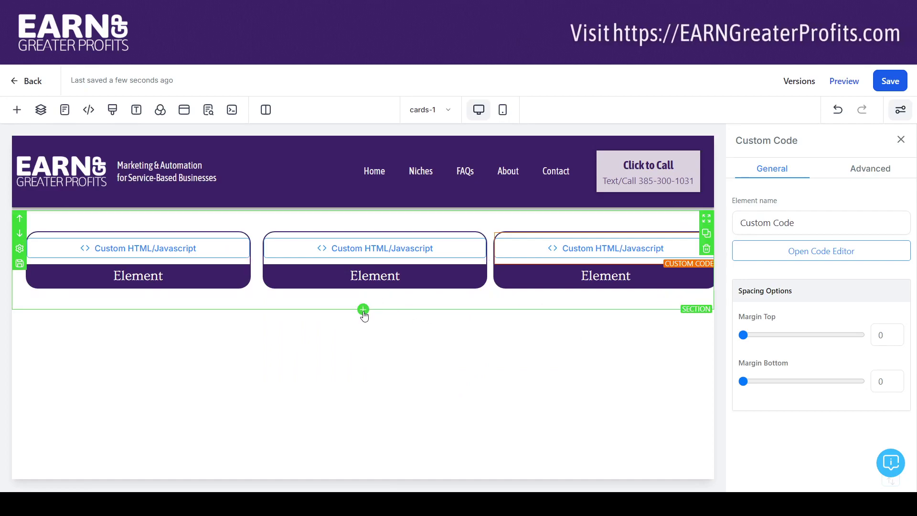
# Add a new section below the cards and place a 3 Column row inside it
pyautogui.click(363, 310)
pyautogui.moveTo(225, 242); pyautogui.dragTo(428, 374)
pyautogui.click(380, 352)
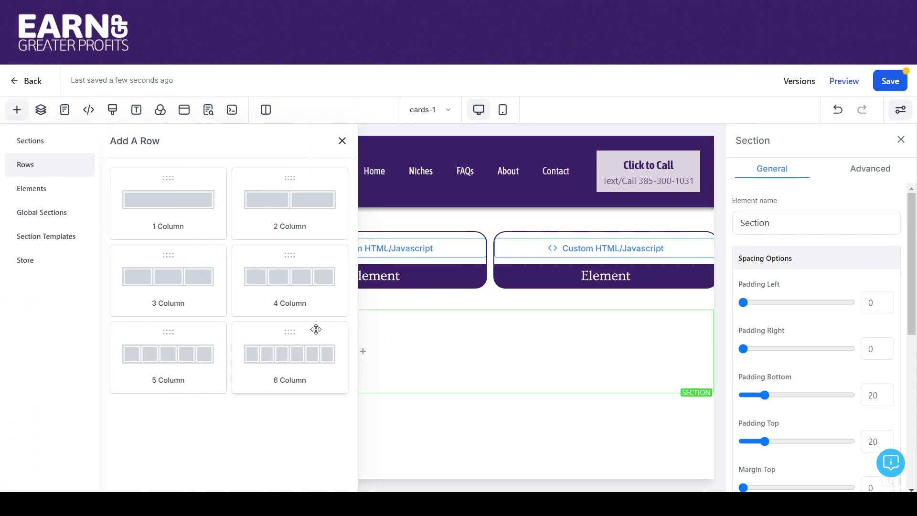
pyautogui.moveTo(196, 266); pyautogui.dragTo(381, 402)
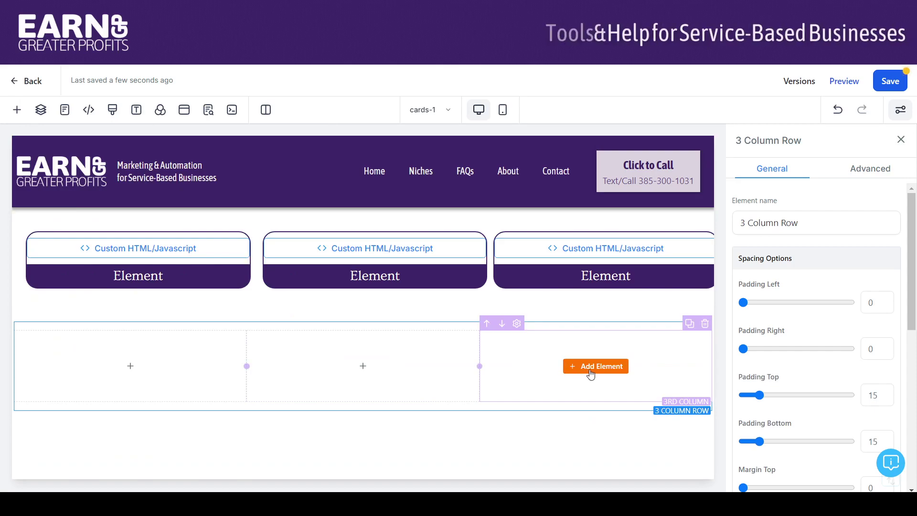
# Add an Image element to the third column of the new row
pyautogui.click(590, 371)
pyautogui.moveTo(351, 260); pyautogui.dragTo(355, 345)
pyautogui.moveTo(275, 293); pyautogui.dragTo(588, 361)
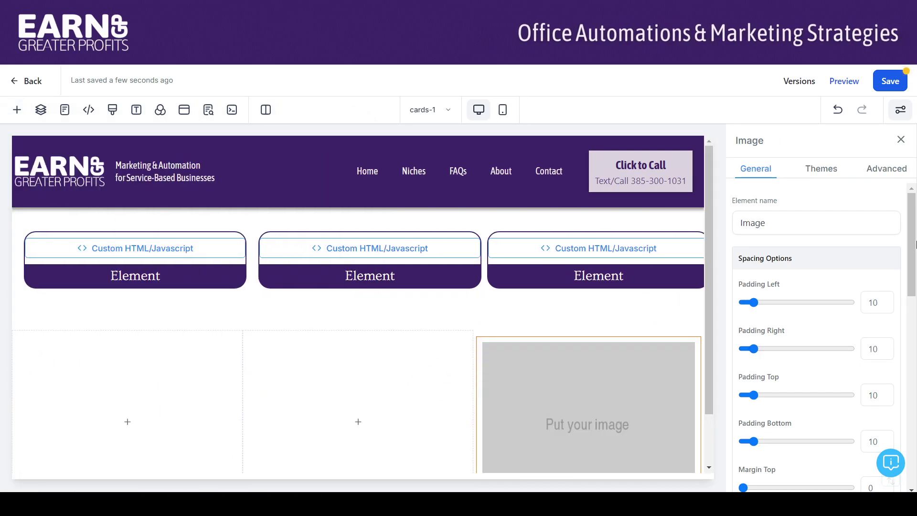
# Open the media library from the new image's options, select the robot-and-dashboard picture, and return to the page without inserting it
pyautogui.scroll(-10, 910, 260)
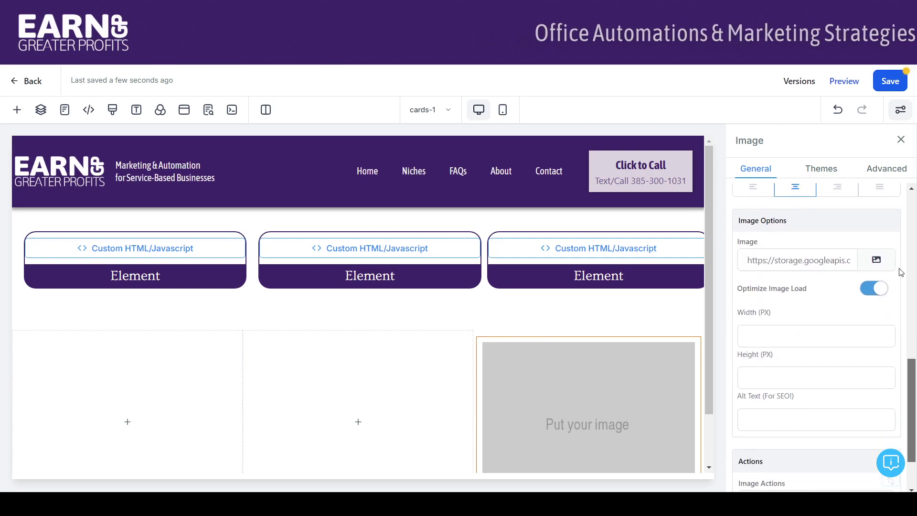
pyautogui.click(876, 260)
pyautogui.click(850, 221)
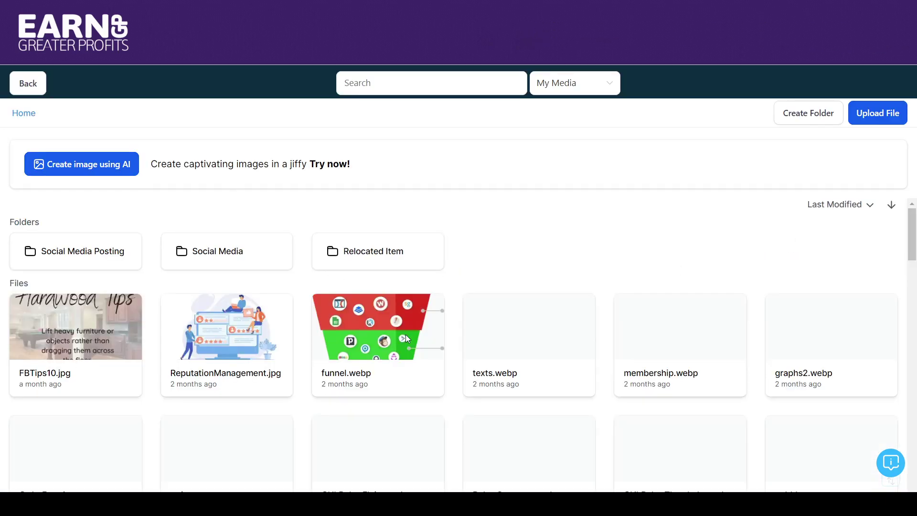
pyautogui.click(549, 450)
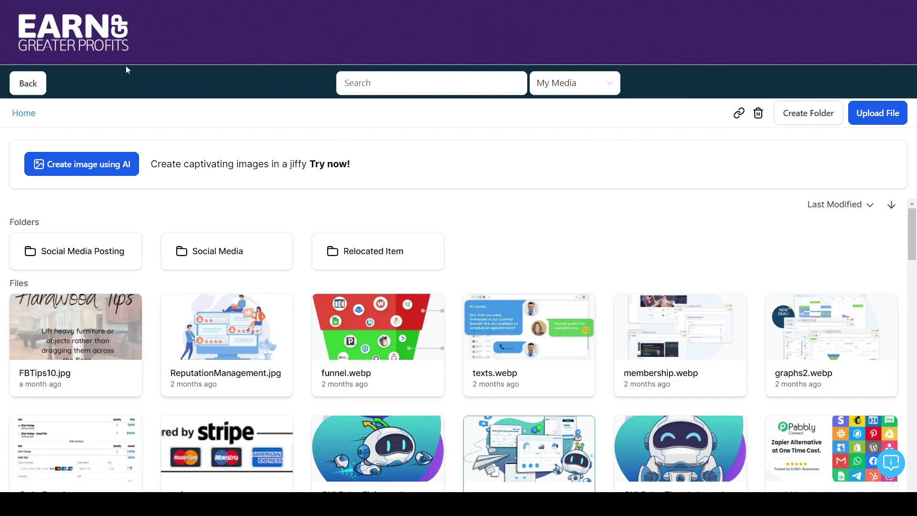
pyautogui.click(21, 88)
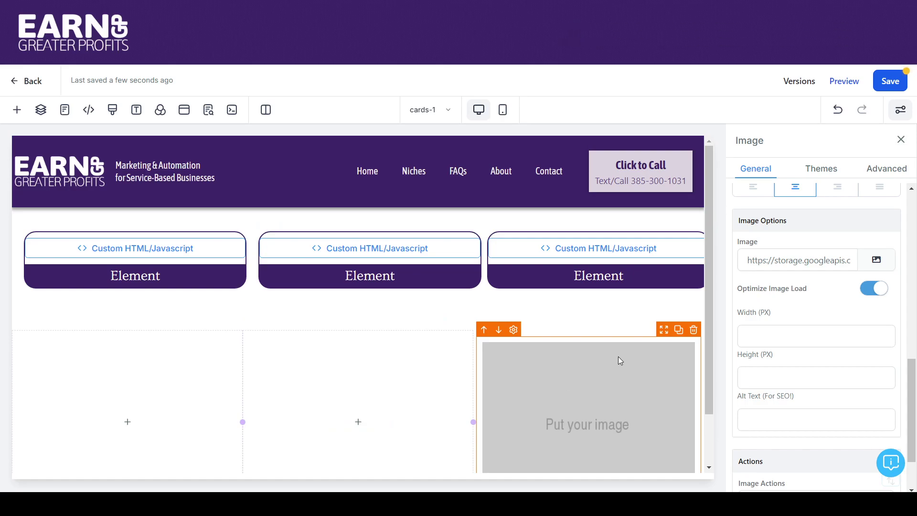
# Examine the third card's custom HTML again, including its image source, headline, subheader and paragraph, and close it without saving
pyautogui.scroll(-1, 707, 299)
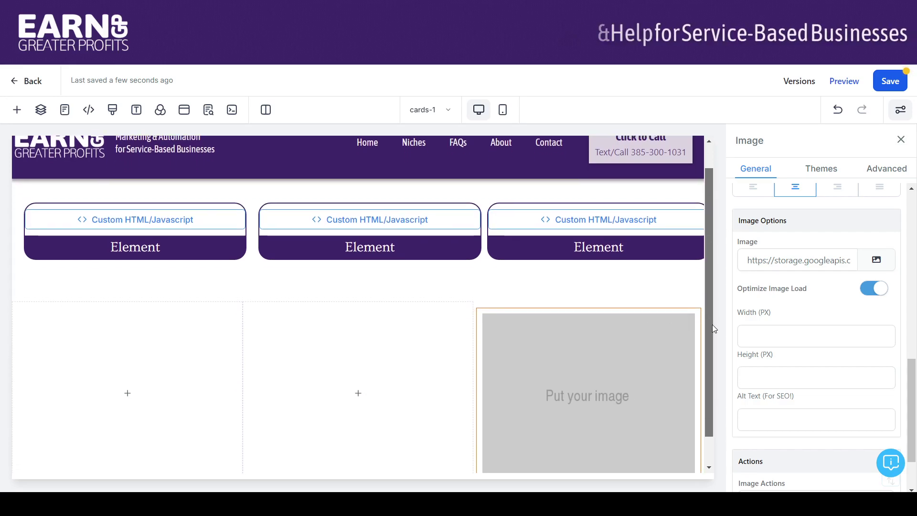
pyautogui.click(597, 207)
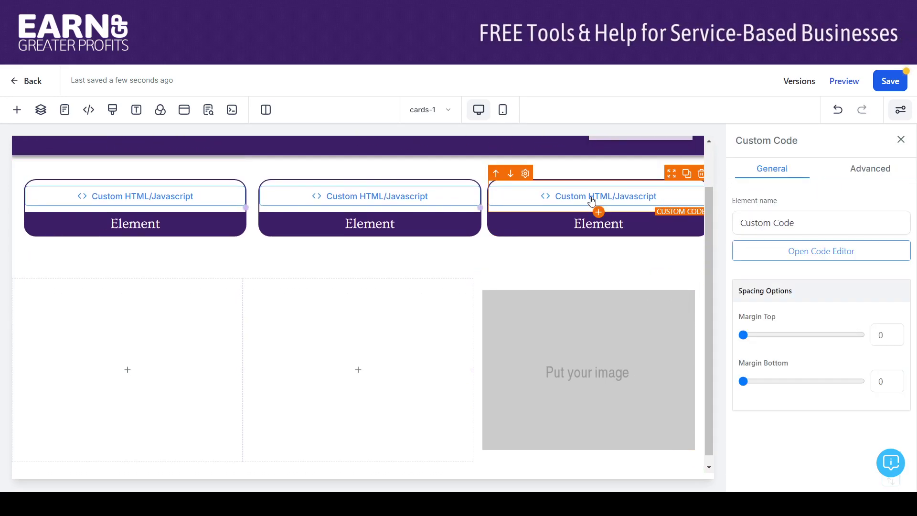
pyautogui.click(804, 260)
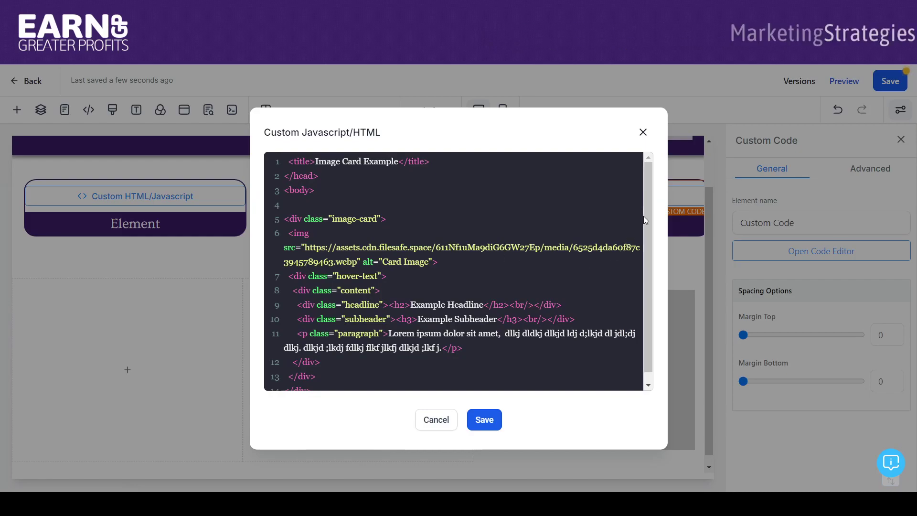
pyautogui.scroll(-1, 646, 229)
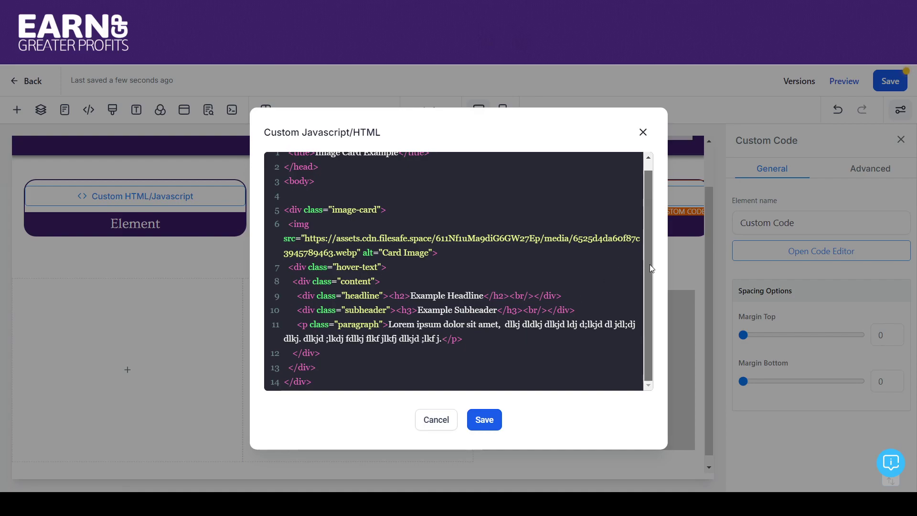
pyautogui.moveTo(650, 268); pyautogui.dragTo(646, 176)
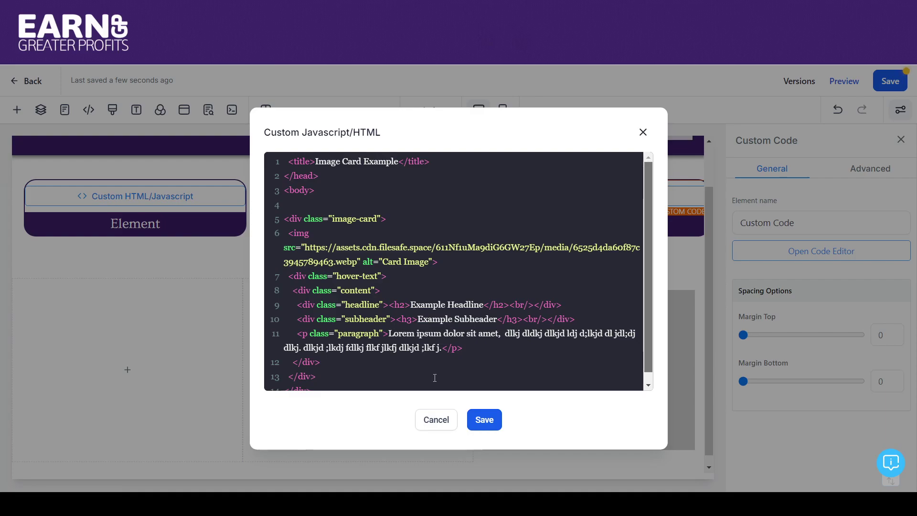
pyautogui.click(428, 429)
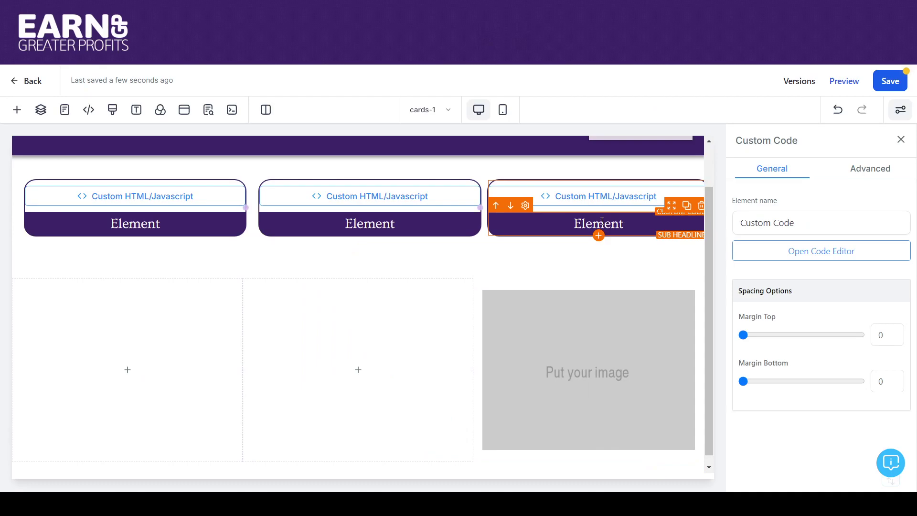
# Inspect the third card's Sub Headline options and custom HTML, and close the code without saving
pyautogui.click(522, 226)
pyautogui.moveTo(709, 257); pyautogui.dragTo(709, 200)
pyautogui.moveTo(572, 276); pyautogui.dragTo(652, 273)
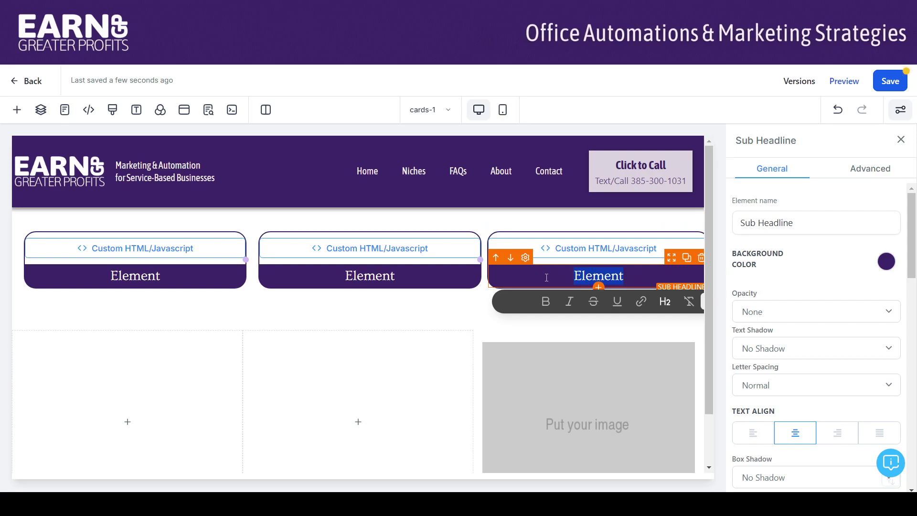
pyautogui.click(563, 246)
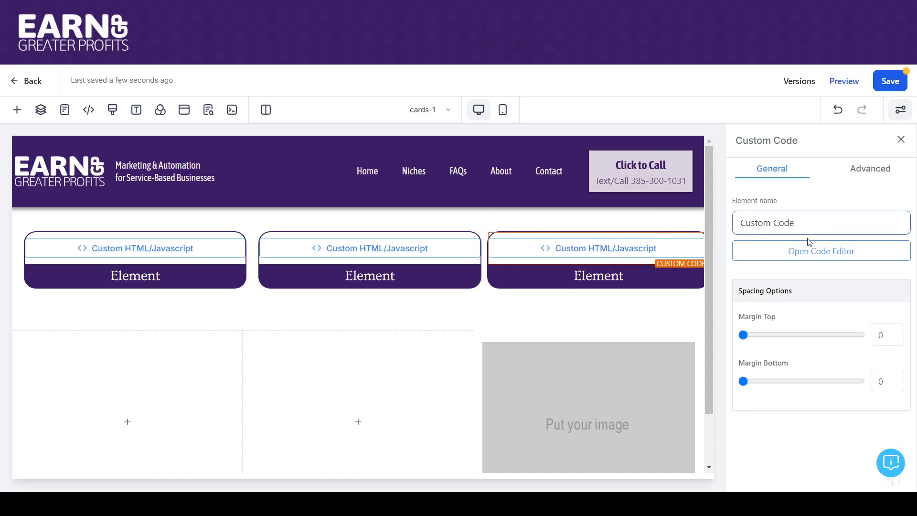
pyautogui.click(814, 251)
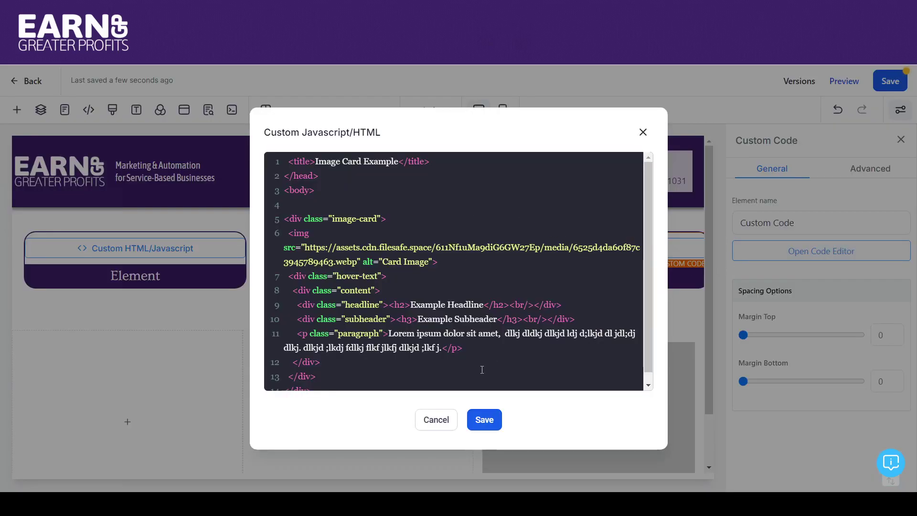
pyautogui.click(643, 133)
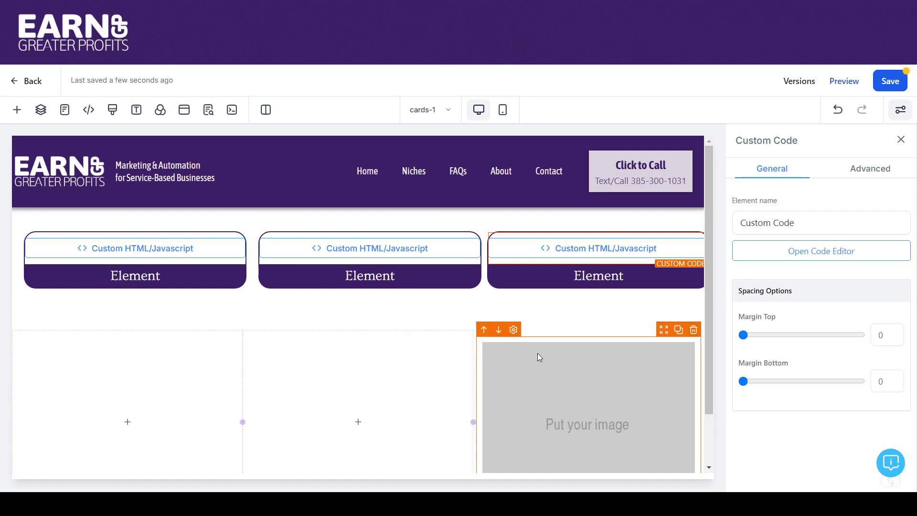
# Examine the second card column's spacing, border, radius and custom class settings
pyautogui.moveTo(707, 229)
pyautogui.mouseDown()
pyautogui.moveTo(712, 290)
pyautogui.moveTo(709, 236)
pyautogui.mouseUp()
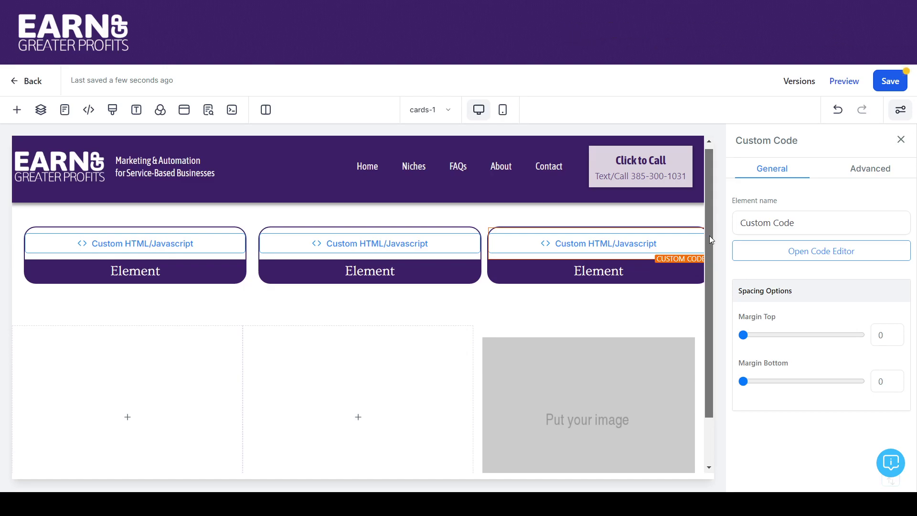
pyautogui.moveTo(708, 251); pyautogui.dragTo(714, 295)
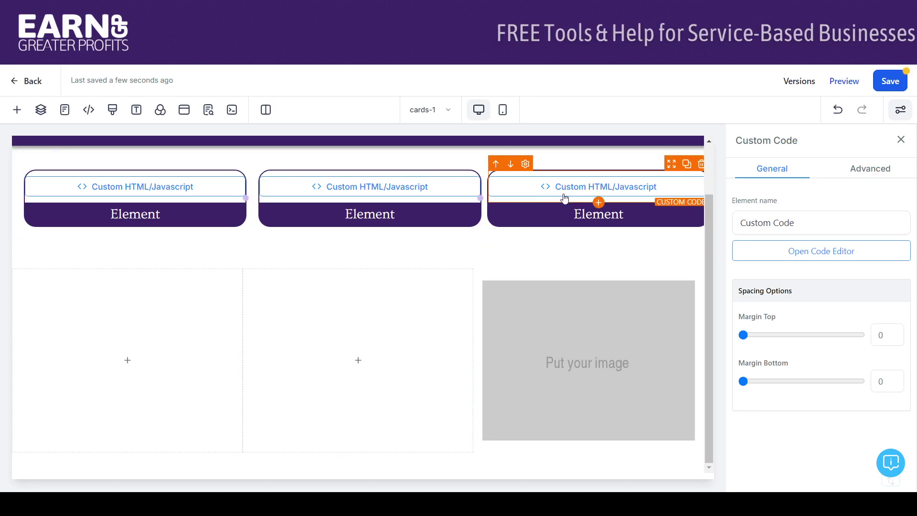
pyautogui.click(477, 220)
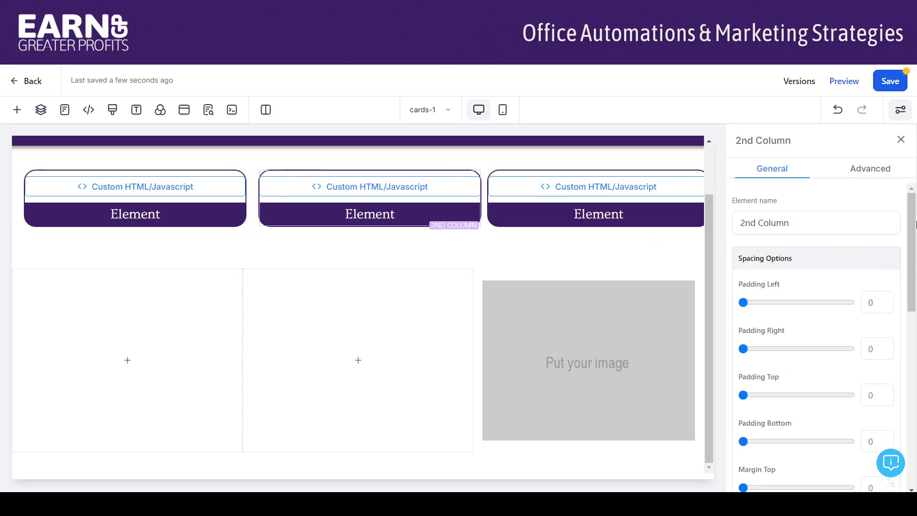
pyautogui.moveTo(913, 205); pyautogui.dragTo(912, 173)
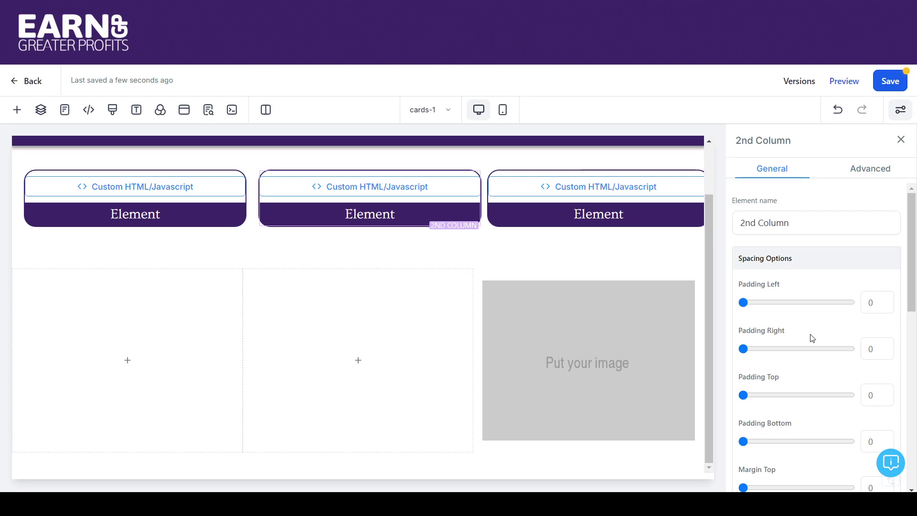
pyautogui.click(859, 174)
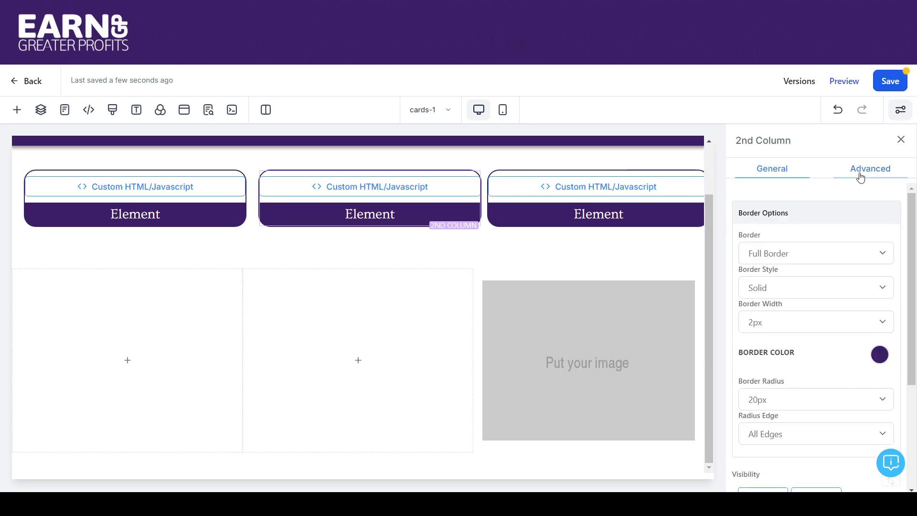
pyautogui.moveTo(913, 220); pyautogui.dragTo(874, 231)
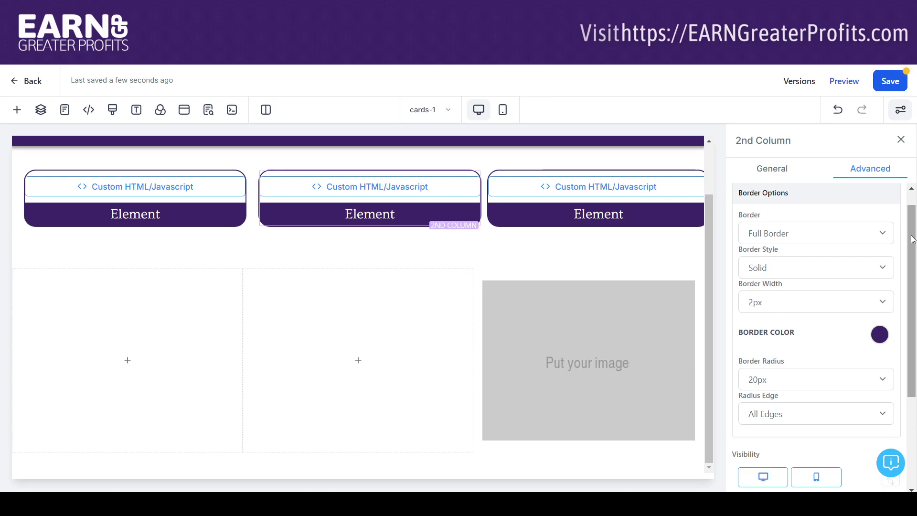
pyautogui.scroll(-3, 912, 287)
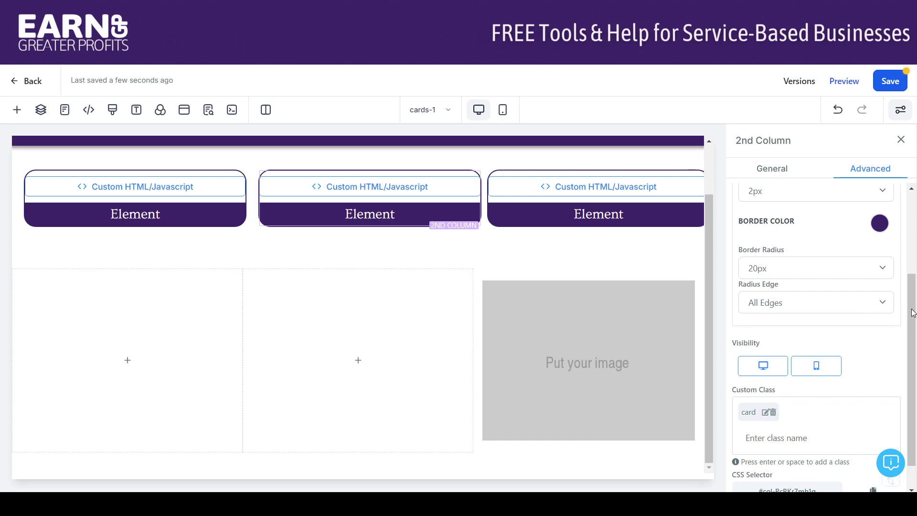
pyautogui.moveTo(913, 315); pyautogui.dragTo(914, 338)
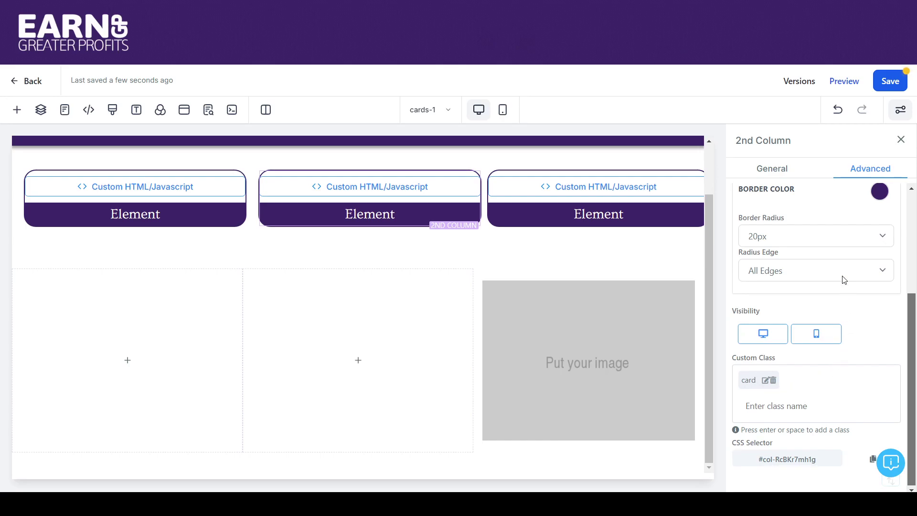
# View the second card's custom HTML and close it without saving
pyautogui.click(412, 199)
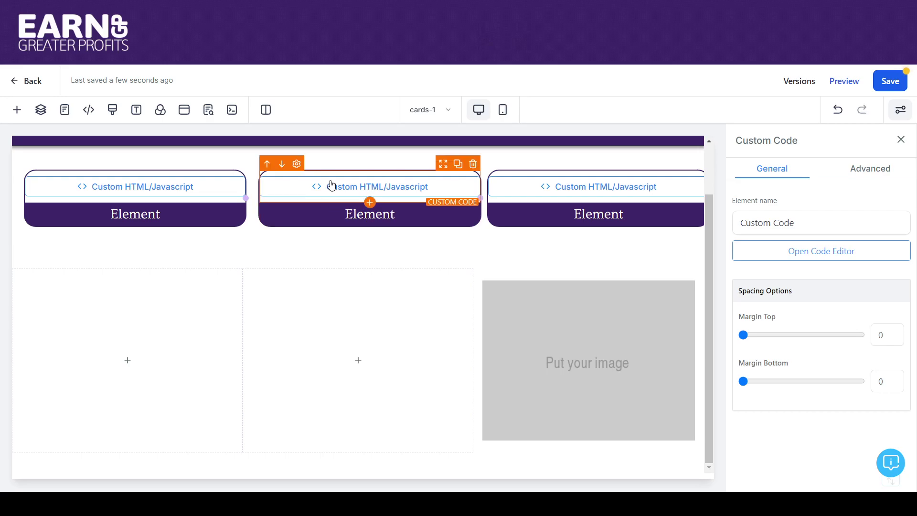
pyautogui.click(849, 257)
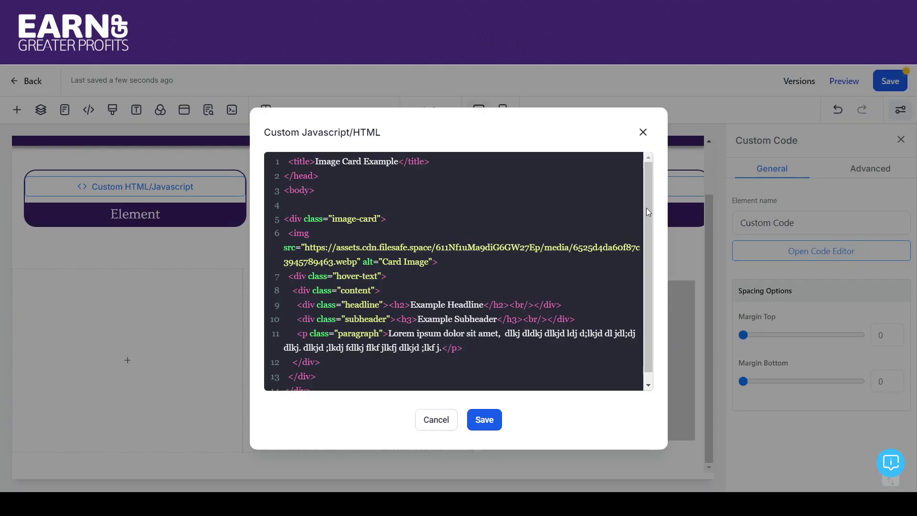
pyautogui.click(643, 132)
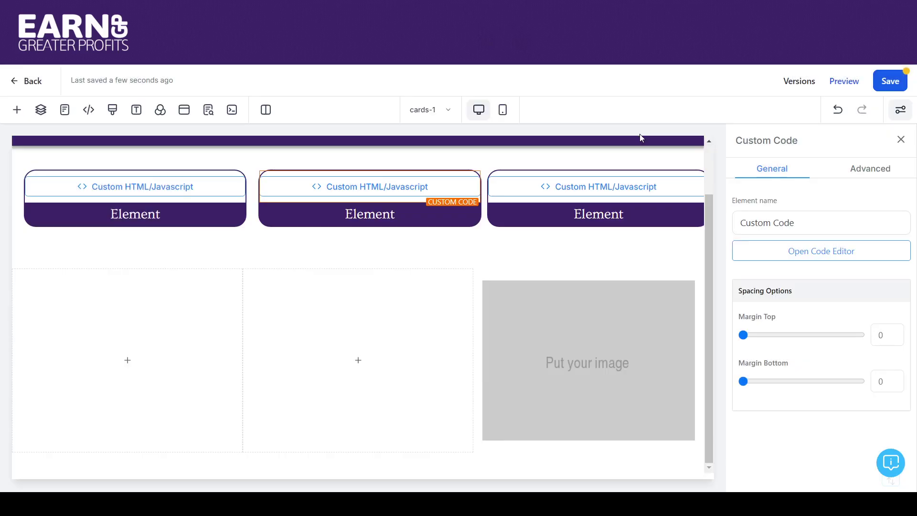
# Examine the border style, width, colour, radius and edge options of the second card's Sub Headline
pyautogui.click(400, 213)
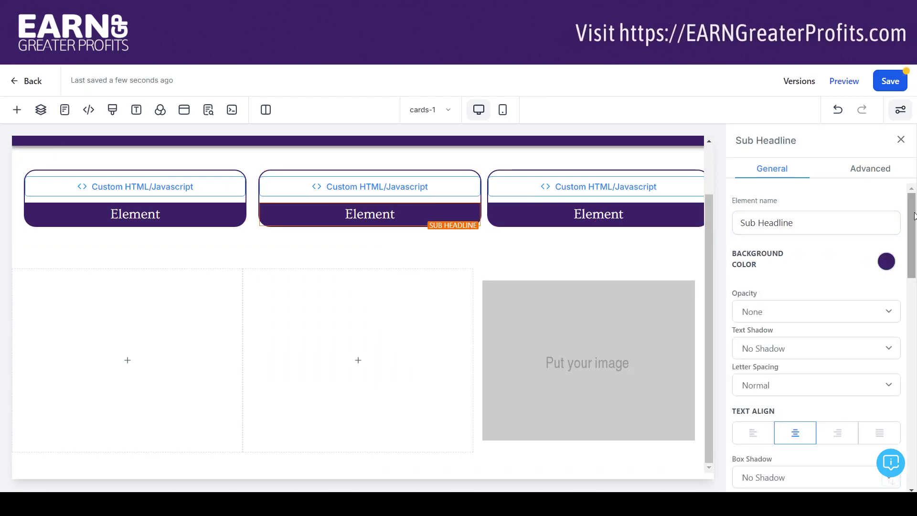
pyautogui.moveTo(915, 215)
pyautogui.mouseDown()
pyautogui.moveTo(915, 425)
pyautogui.moveTo(911, 263)
pyautogui.moveTo(900, 207)
pyautogui.mouseUp()
pyautogui.click(871, 170)
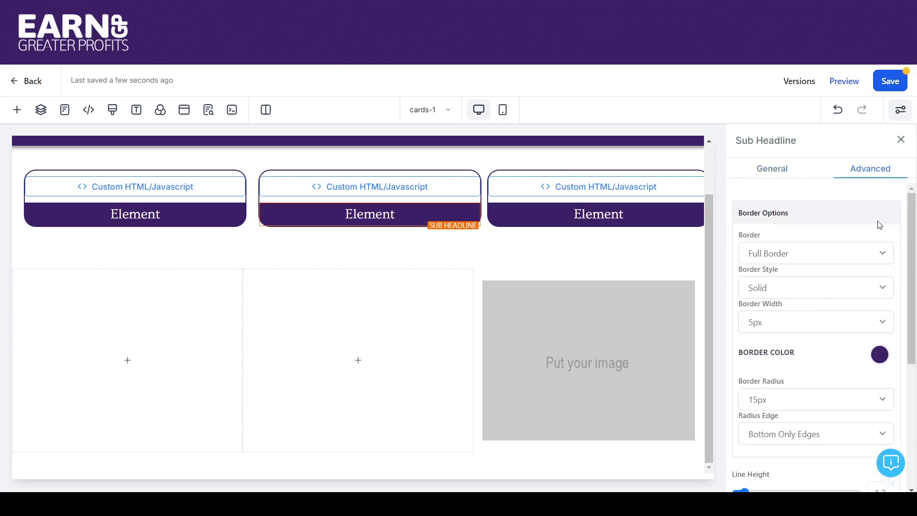
pyautogui.moveTo(912, 245); pyautogui.dragTo(911, 264)
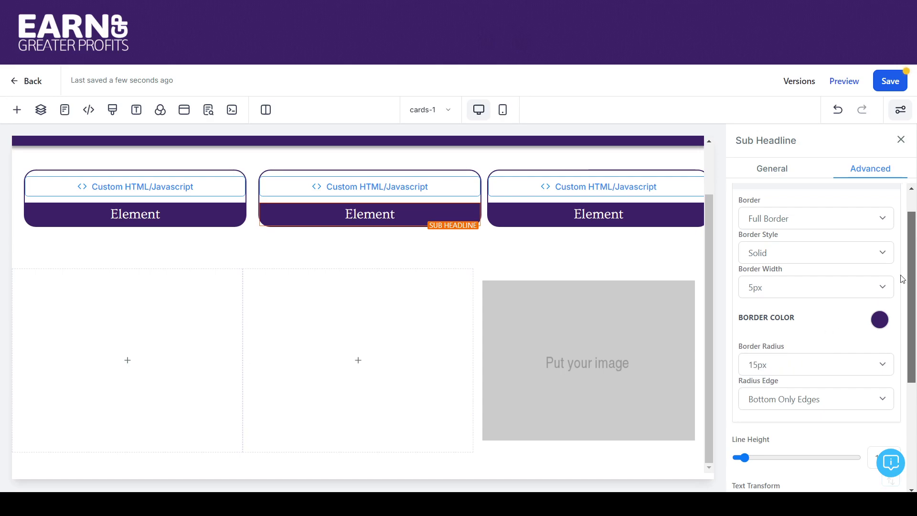
# Try a 1px border width and a red border colour on the second card's Sub Headline, restoring 5px and dark purple
pyautogui.click(769, 288)
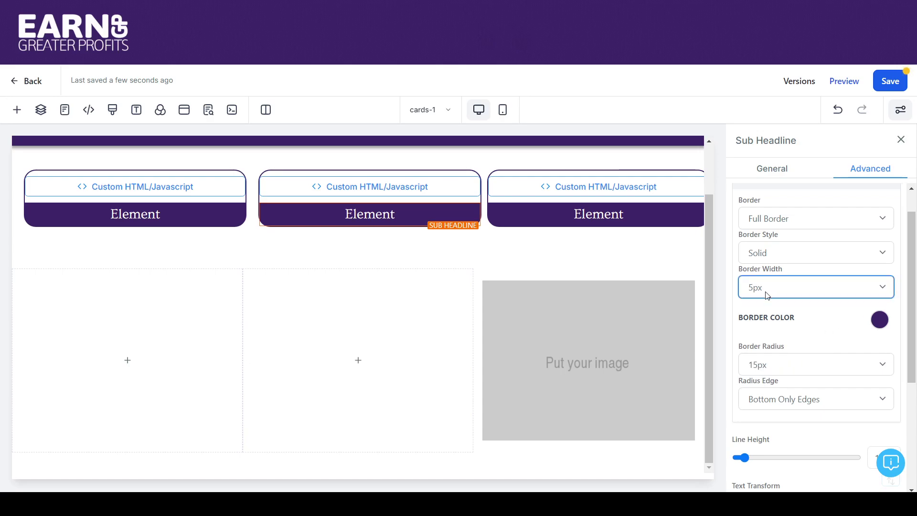
pyautogui.click(761, 310)
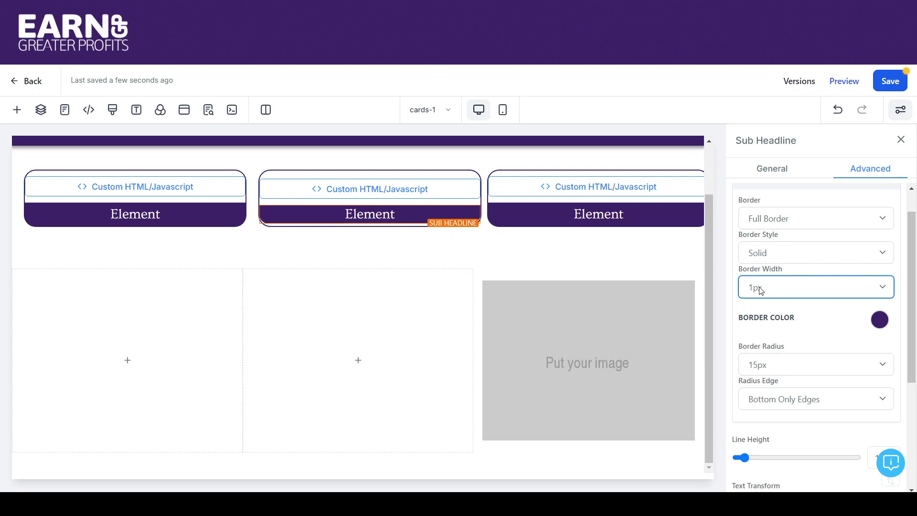
pyautogui.click(758, 345)
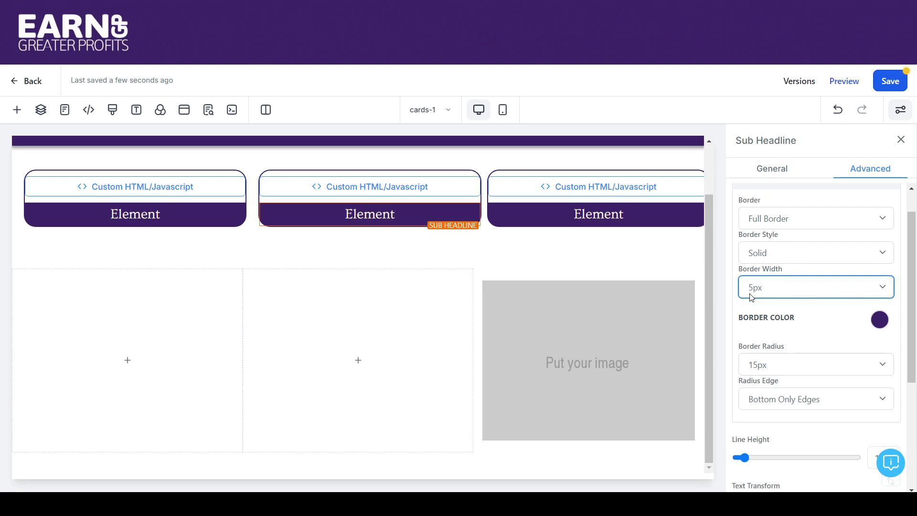
pyautogui.click(874, 318)
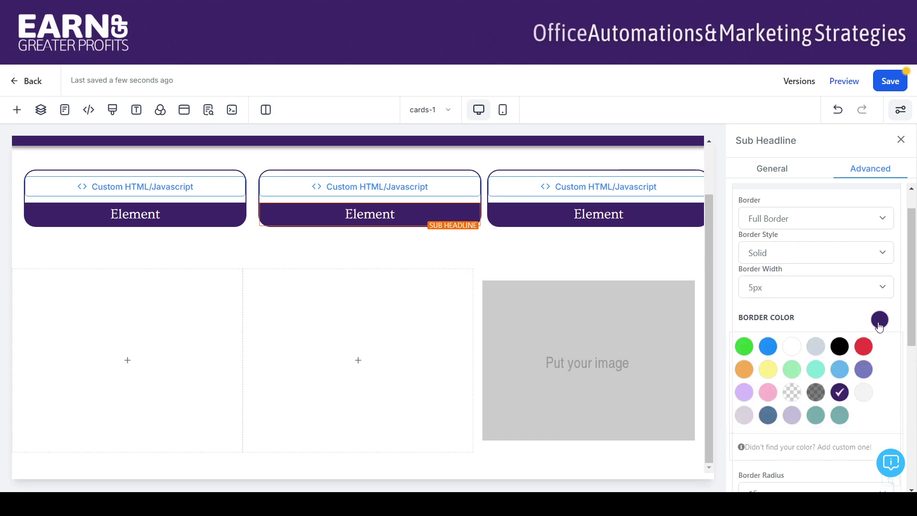
pyautogui.click(864, 355)
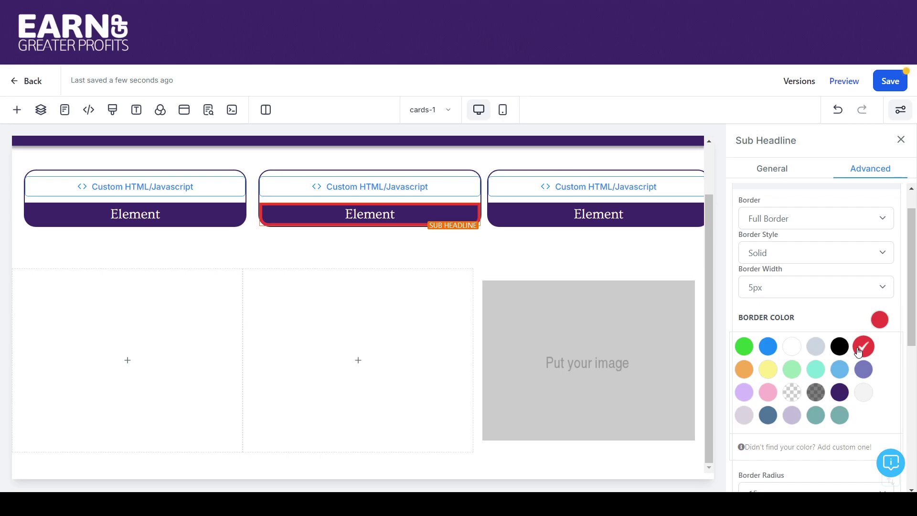
pyautogui.click(840, 393)
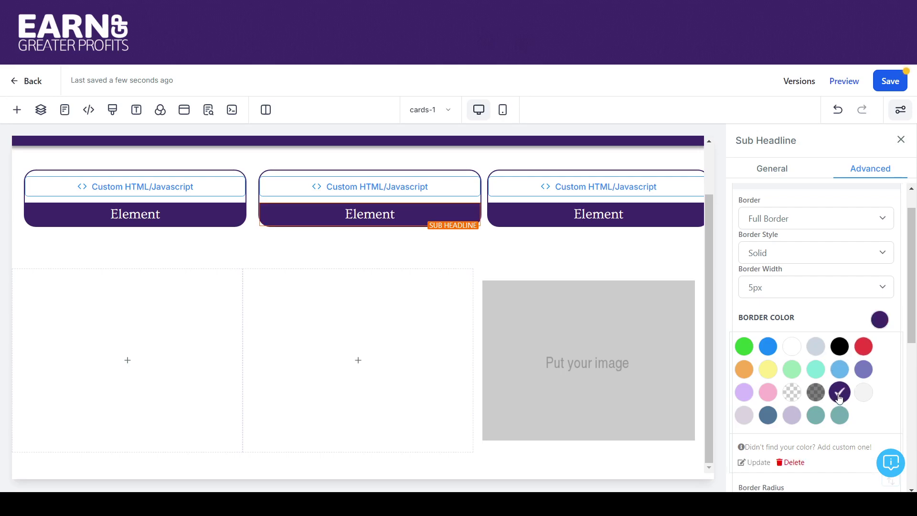
pyautogui.click(806, 318)
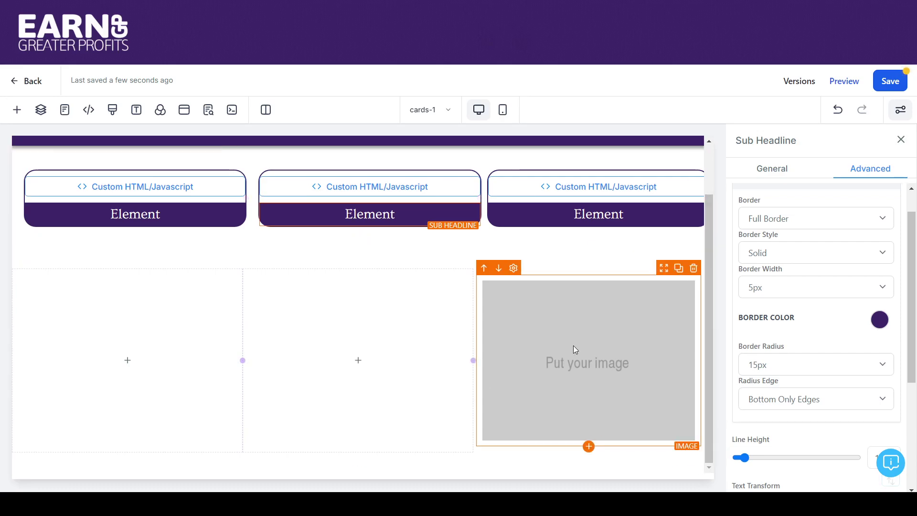
# Delete the placeholder image from the new row's third column and add a custom Code element there instead
pyautogui.click(693, 268)
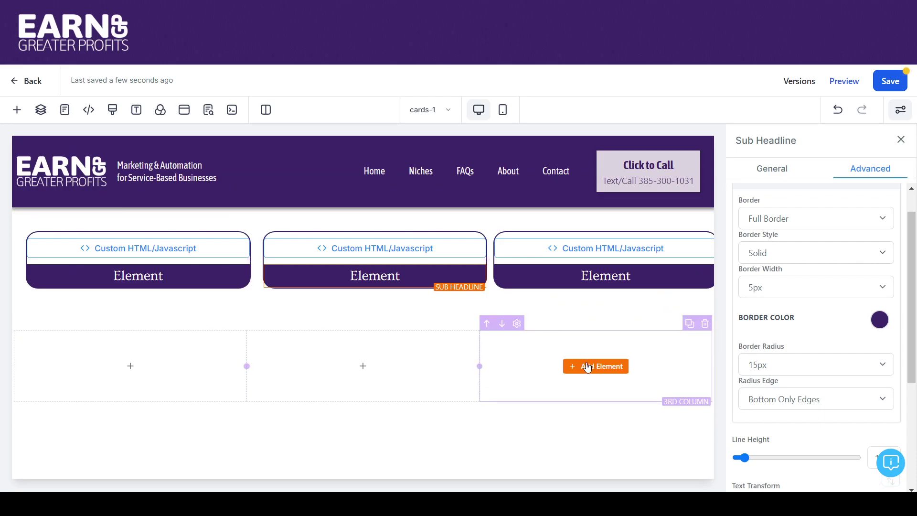
pyautogui.click(587, 367)
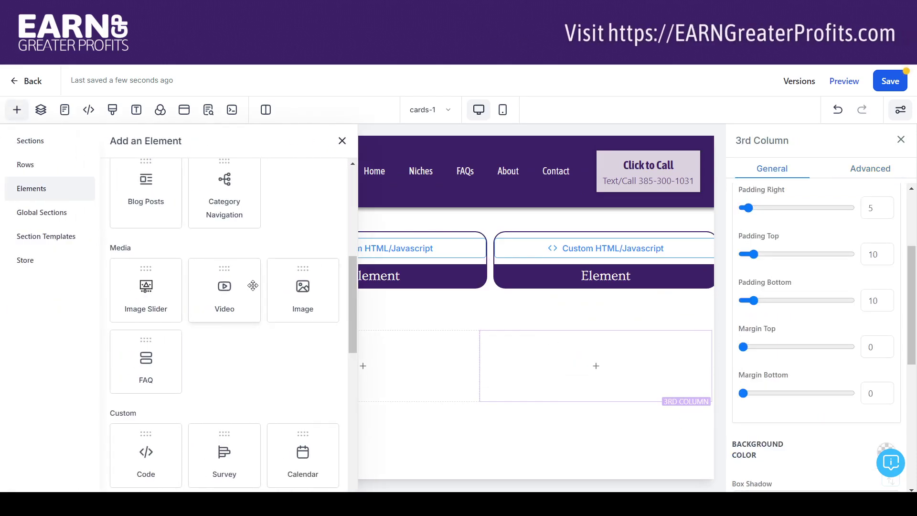
pyautogui.moveTo(188, 441); pyautogui.dragTo(556, 359)
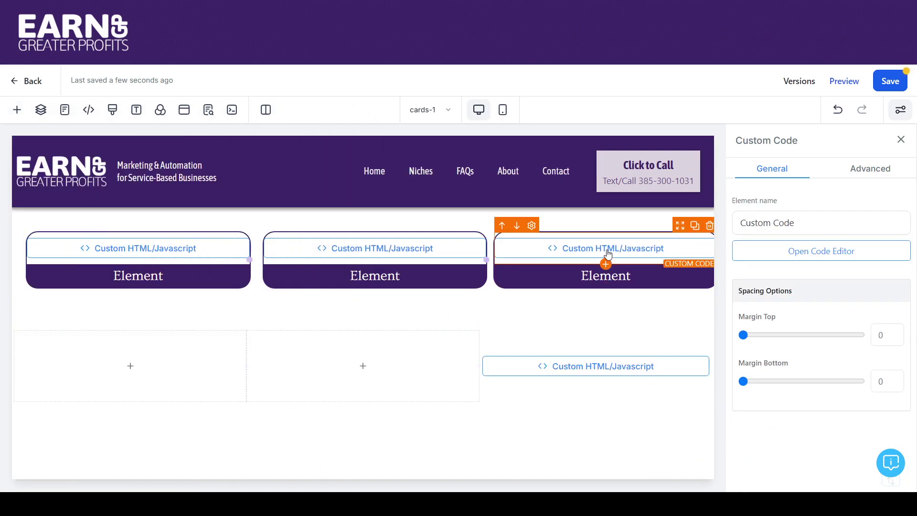
# Copy all of the third card's custom HTML into the new row's Code element and save it
pyautogui.click(784, 250)
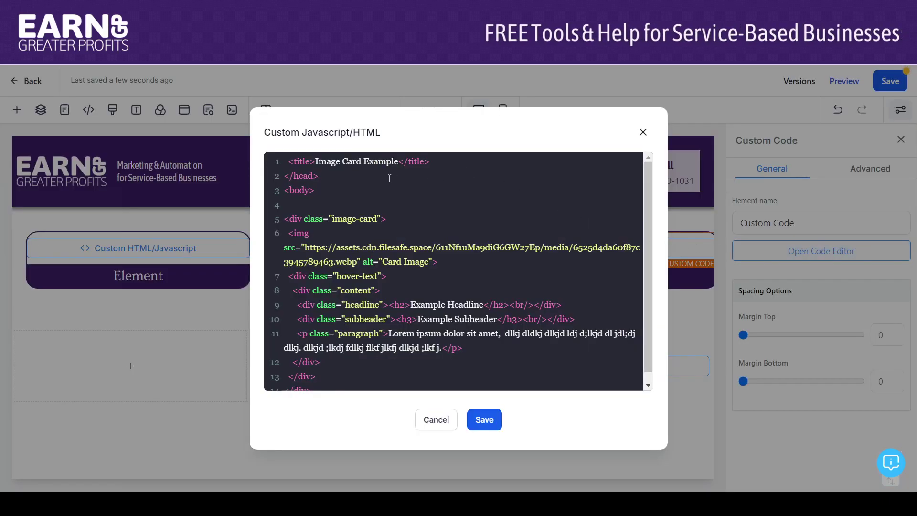
pyautogui.moveTo(295, 176); pyautogui.dragTo(427, 416)
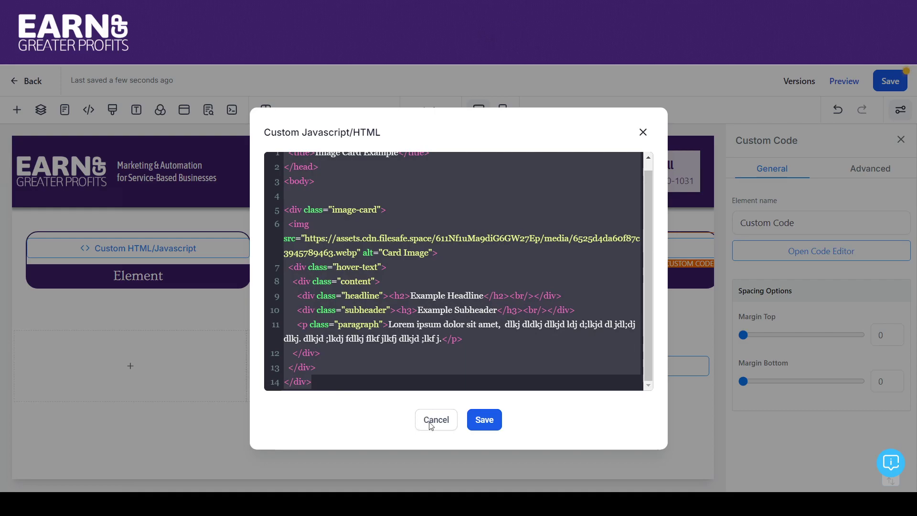
pyautogui.click(484, 420)
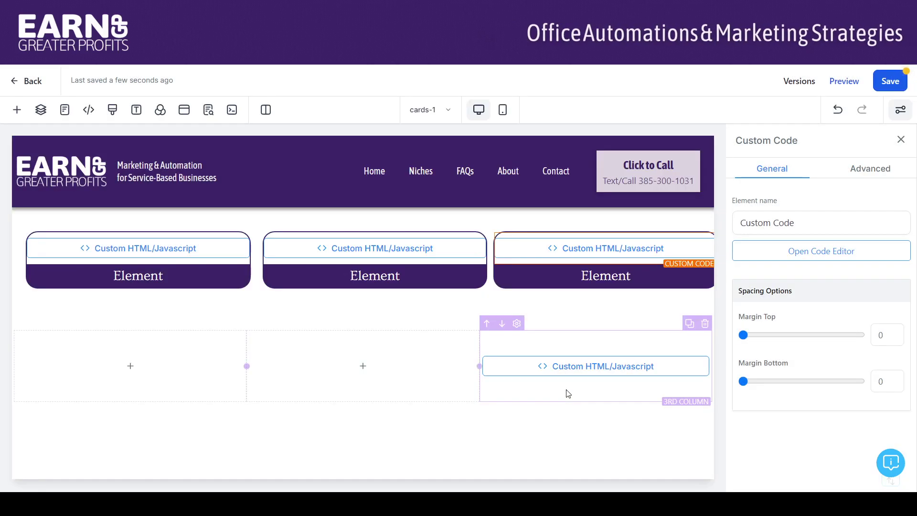
pyautogui.click(821, 251)
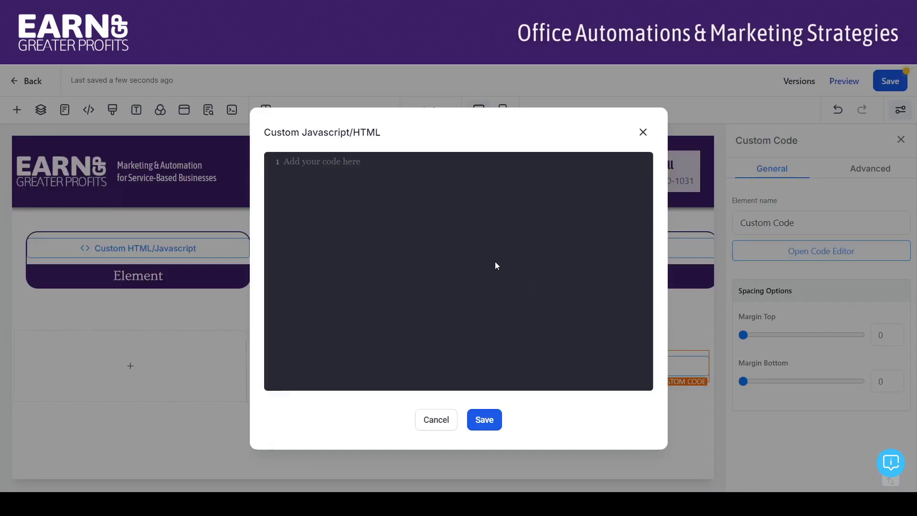
pyautogui.hotkey('ctrl', 'v')
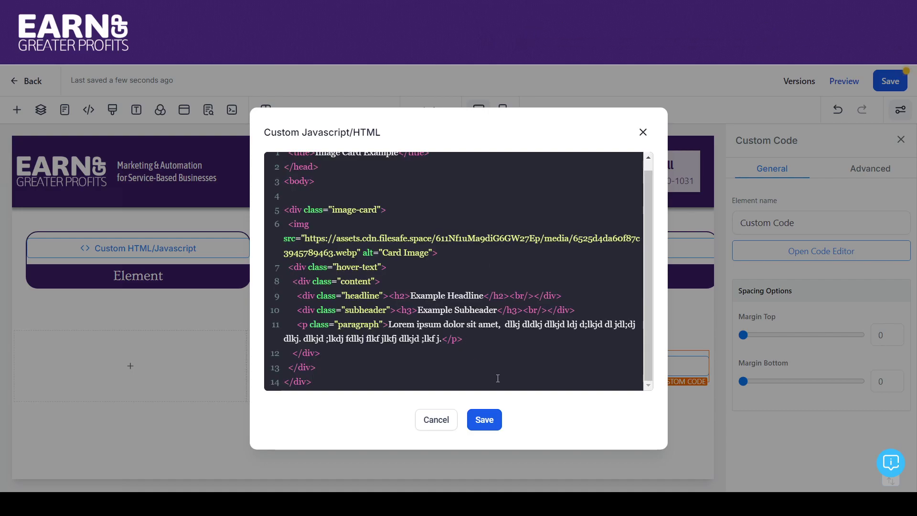
pyautogui.click(484, 412)
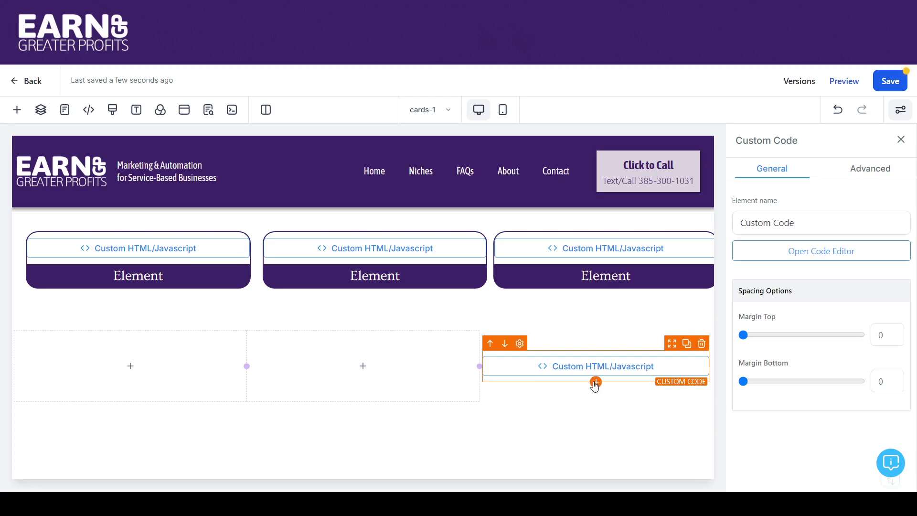
# Add a Sub Headline below the Code element in the new row's third column and set its text to "ELEMENT"
pyautogui.click(596, 383)
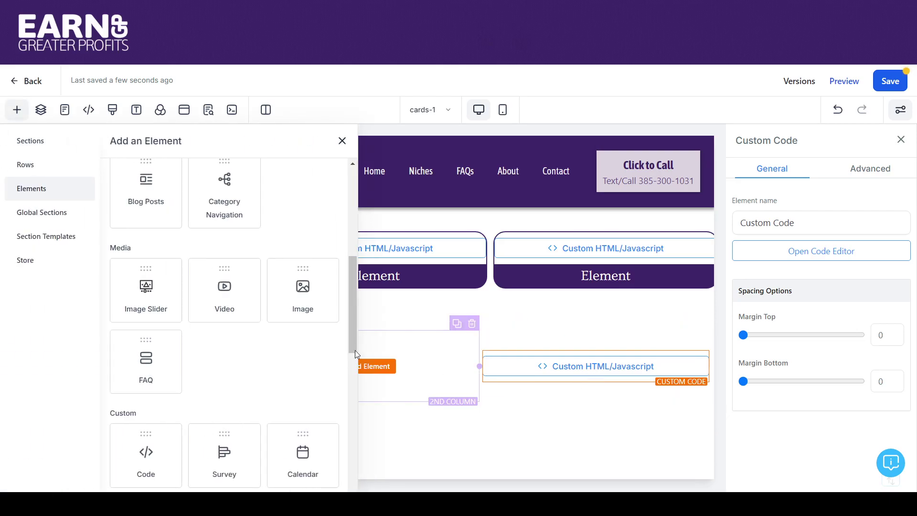
pyautogui.moveTo(350, 318); pyautogui.dragTo(347, 225)
pyautogui.moveTo(246, 228); pyautogui.dragTo(580, 446)
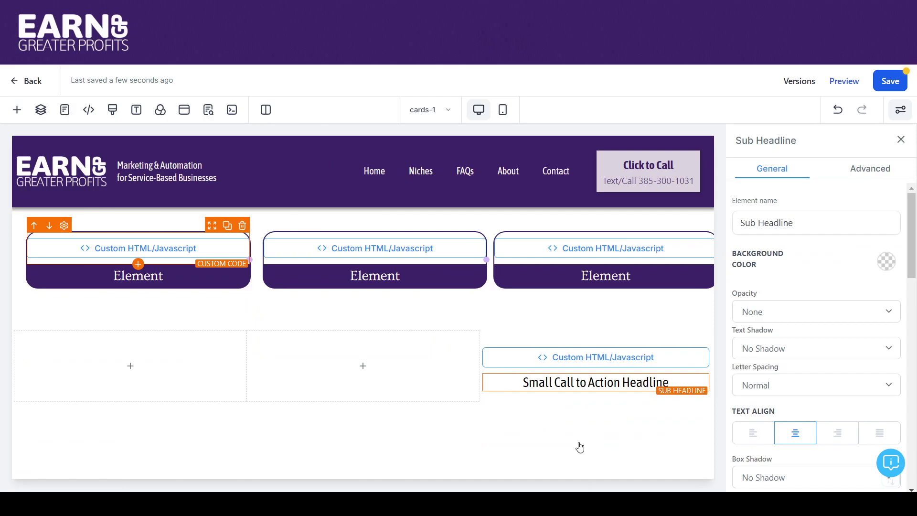
pyautogui.moveTo(523, 382); pyautogui.dragTo(742, 389)
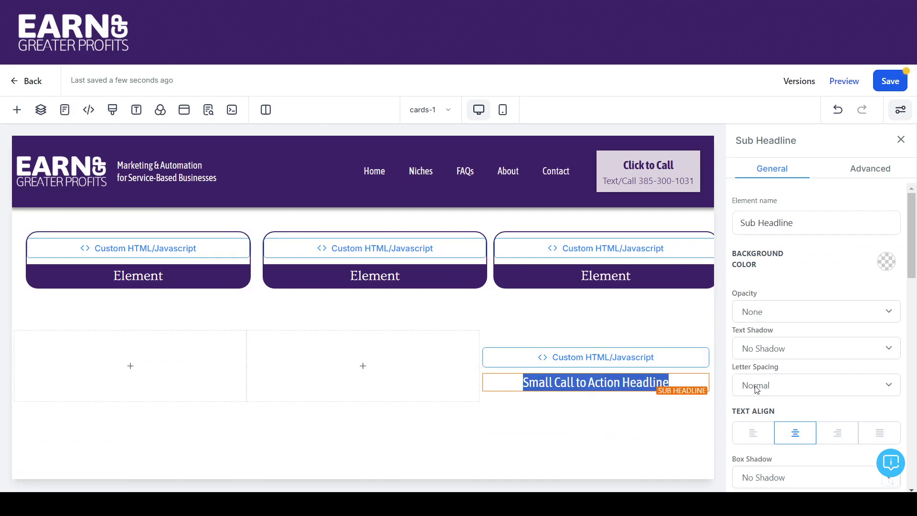
pyautogui.write('ELE')
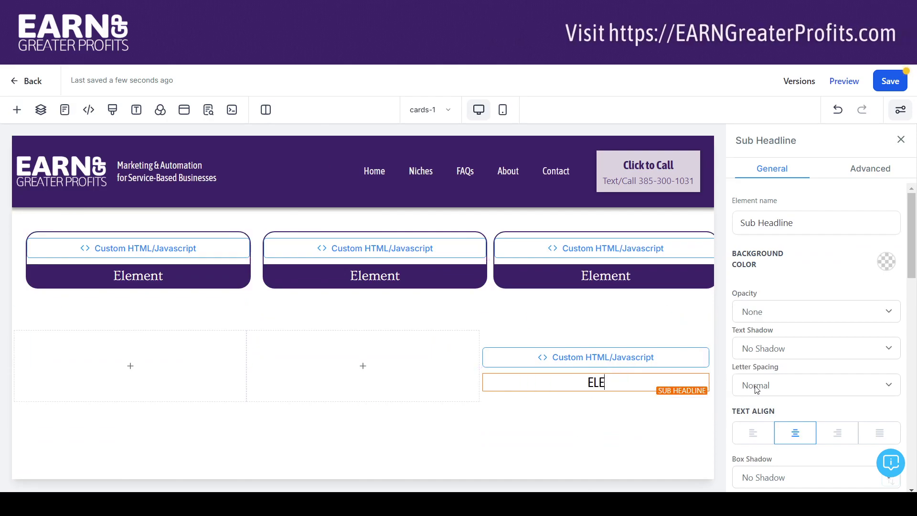
pyautogui.write('MENT')
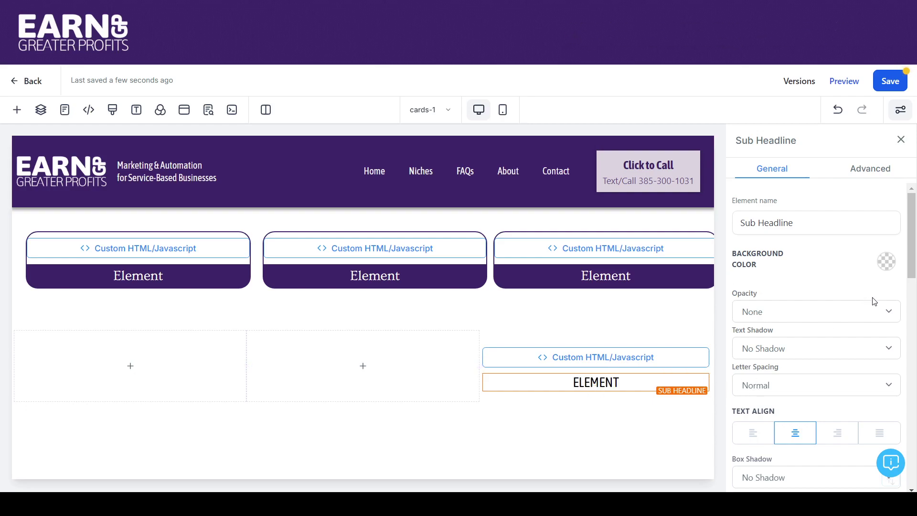
# Give the new Sub Headline a dark purple background and white text colour
pyautogui.click(887, 261)
pyautogui.click(785, 340)
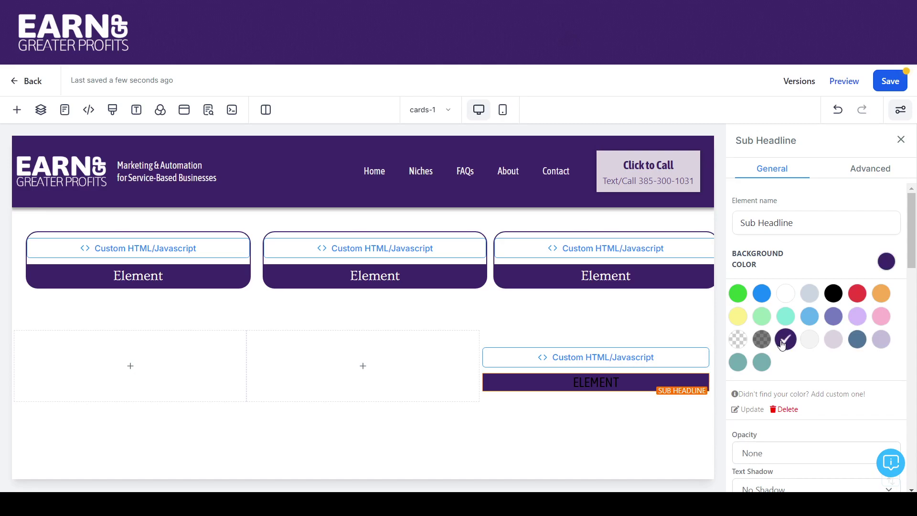
pyautogui.moveTo(912, 249); pyautogui.dragTo(916, 358)
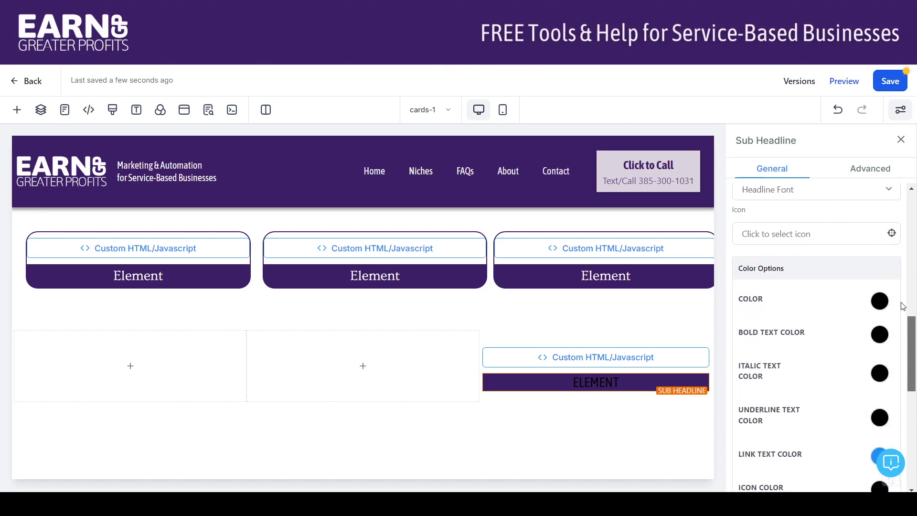
pyautogui.click(880, 301)
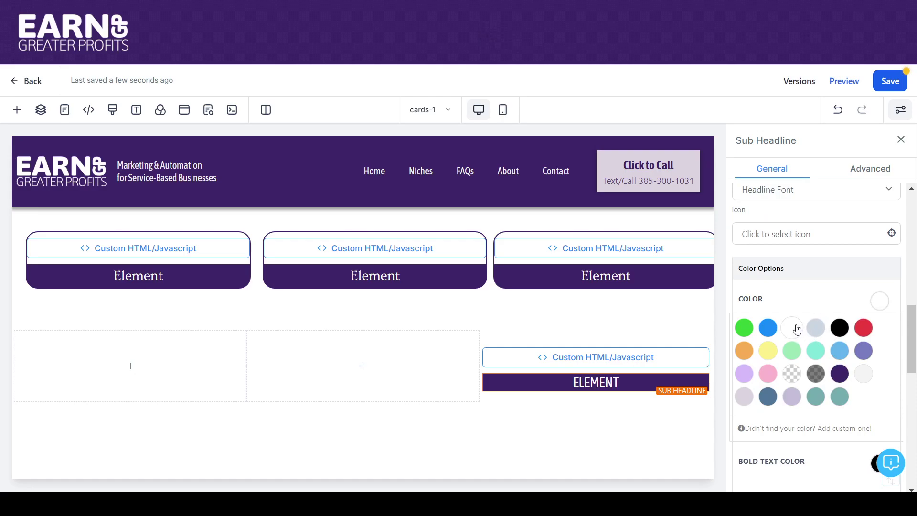
# Apply a full dark purple border to the new Sub Headline, with a 15px radius on Bottom Only Edges
pyautogui.click(859, 173)
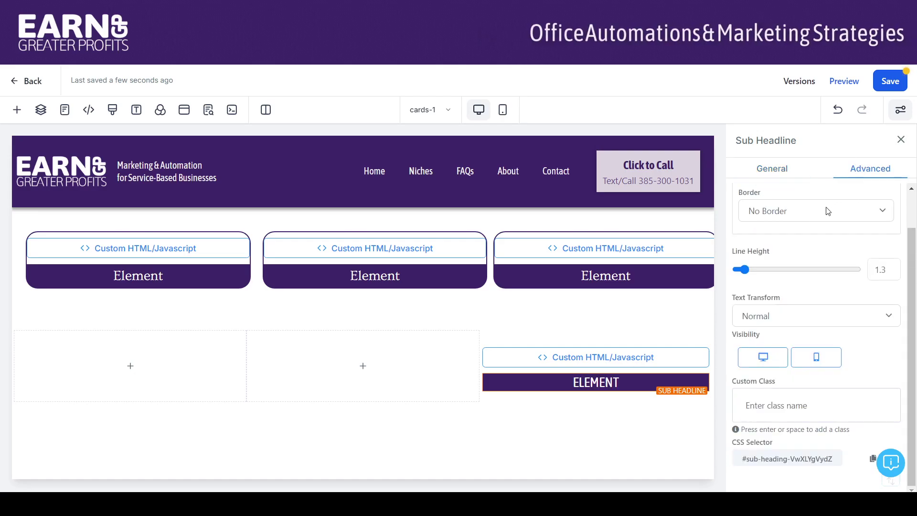
pyautogui.scroll(1, 915, 218)
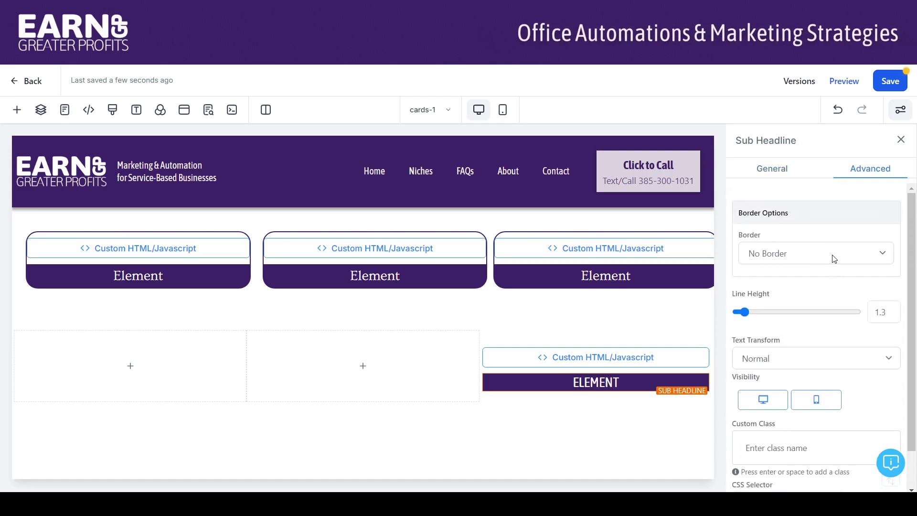
pyautogui.click(819, 288)
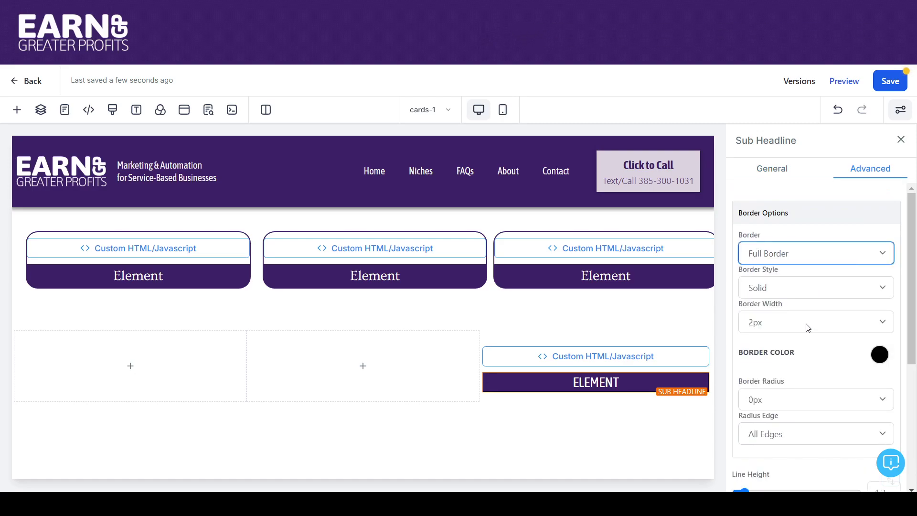
pyautogui.click(881, 354)
pyautogui.click(840, 428)
pyautogui.scroll(-6, 816, 287)
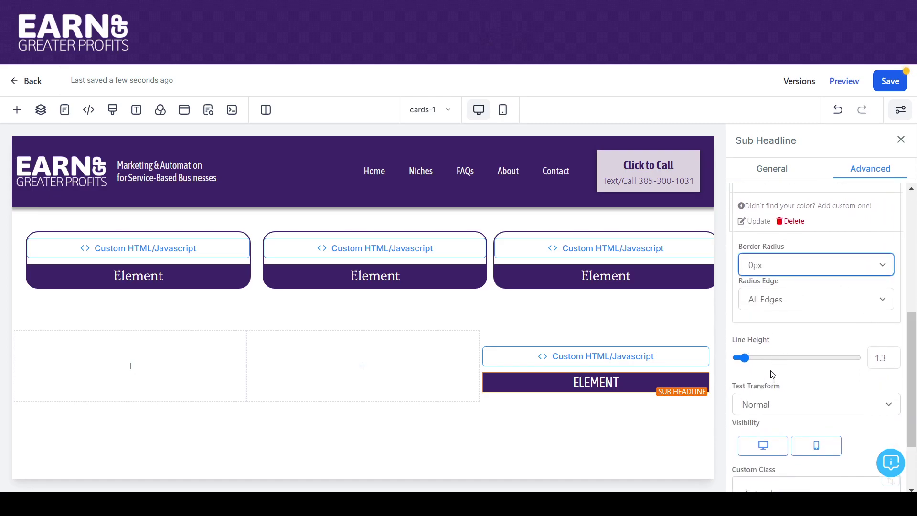
pyautogui.click(764, 305)
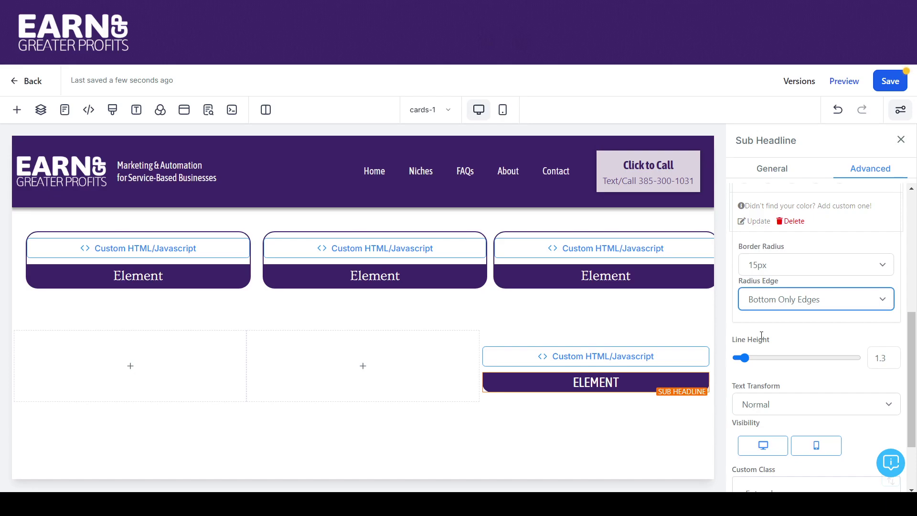
# Set the left, right, top and bottom padding of the new row's third column to 0
pyautogui.click(712, 341)
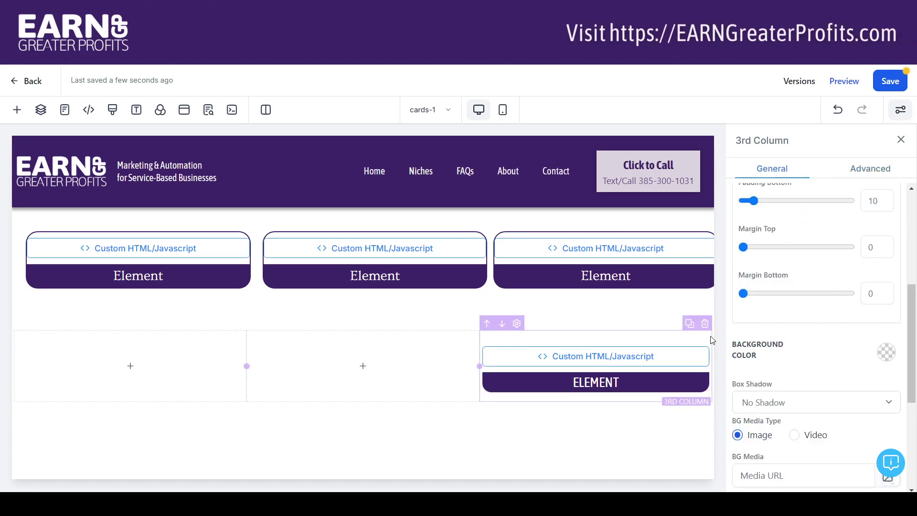
pyautogui.scroll(1, 914, 269)
pyautogui.scroll(2, 915, 270)
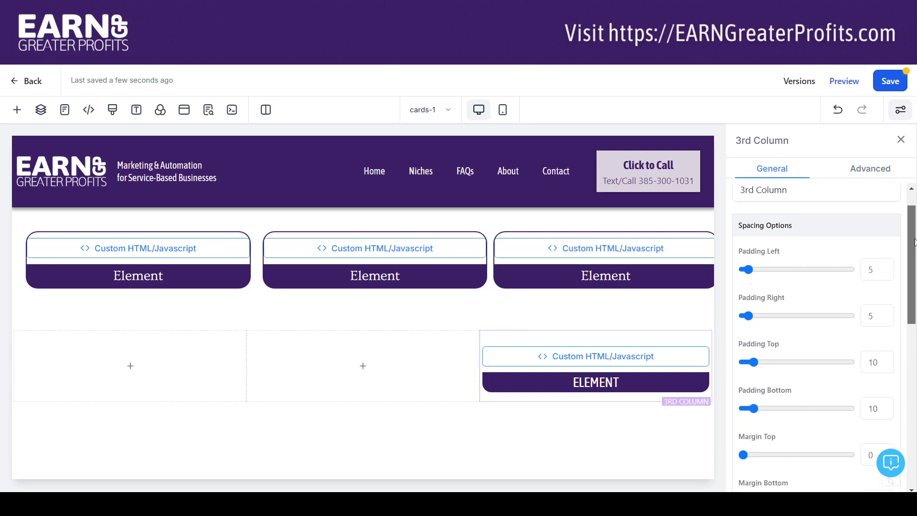
pyautogui.doubleClick(877, 244)
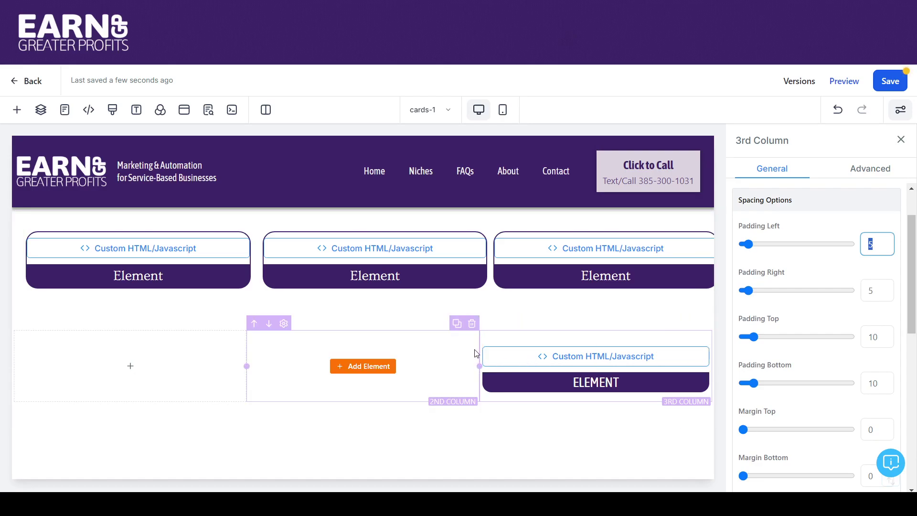
pyautogui.write('0')
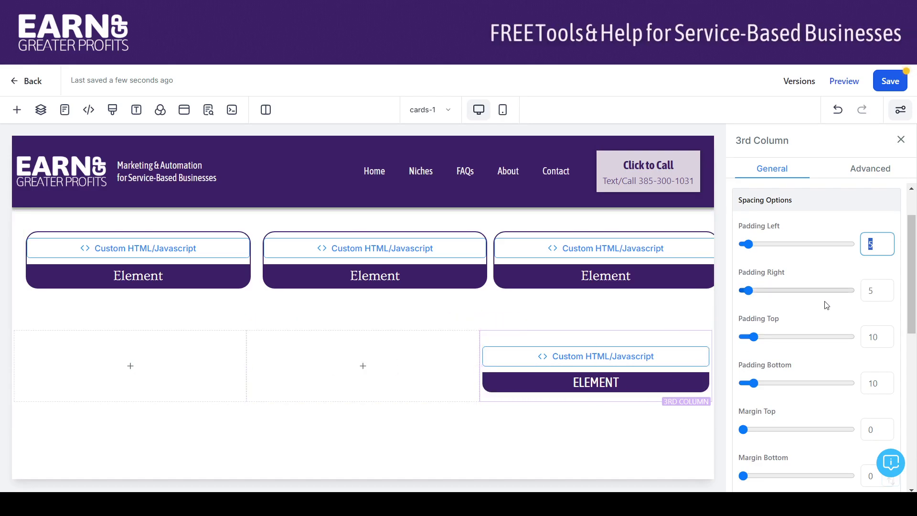
pyautogui.press('Tab')
pyautogui.write('0')
pyautogui.press('Tab')
pyautogui.press('Tab')
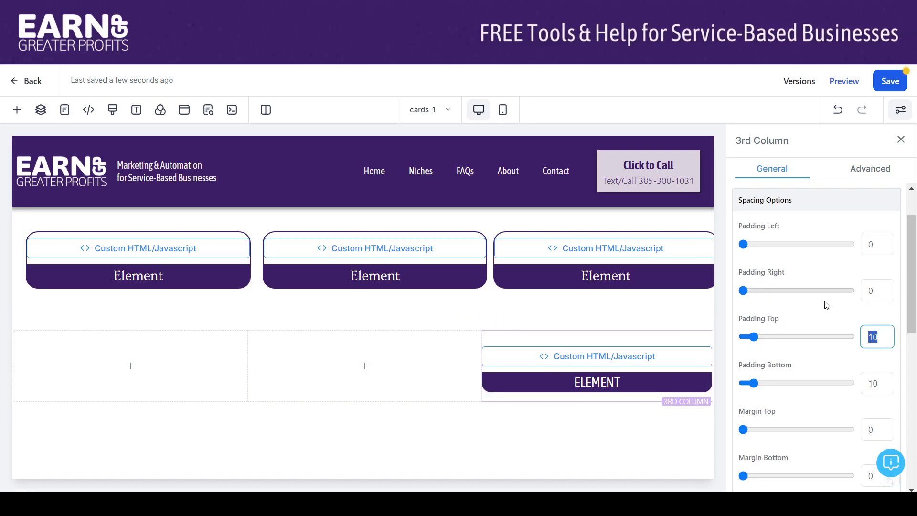
pyautogui.write('0')
pyautogui.press('Tab')
pyautogui.press('Tab')
pyautogui.write('0')
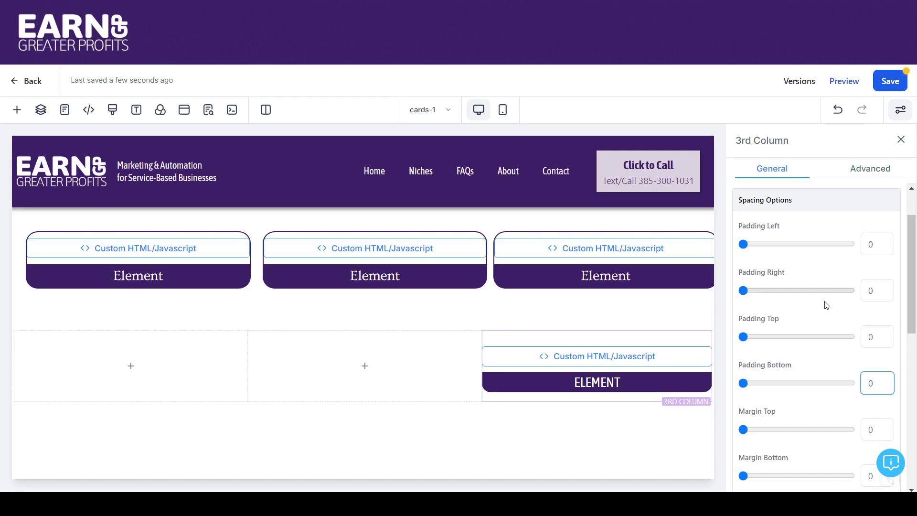
# Apply a full dark purple border to the new row's third column, with a 20px radius on Bottom Only Edges
pyautogui.moveTo(916, 288); pyautogui.dragTo(916, 391)
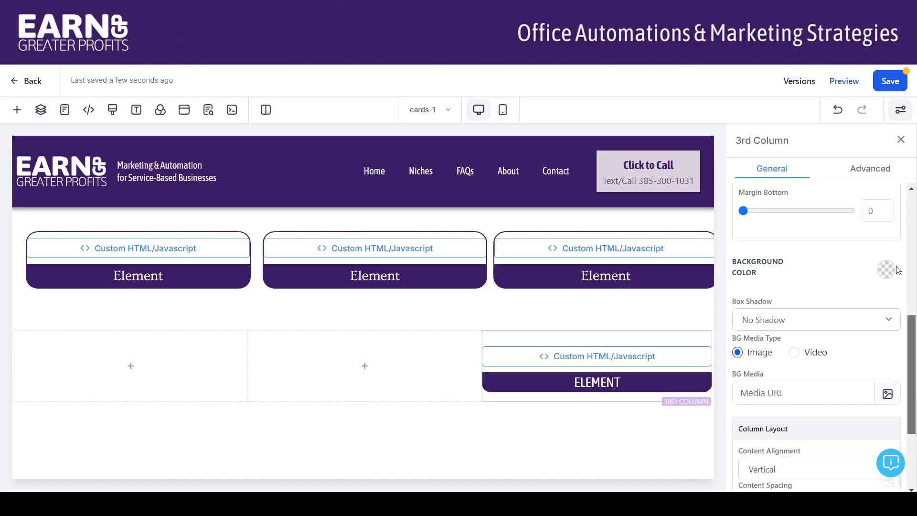
pyautogui.click(911, 232)
pyautogui.click(873, 177)
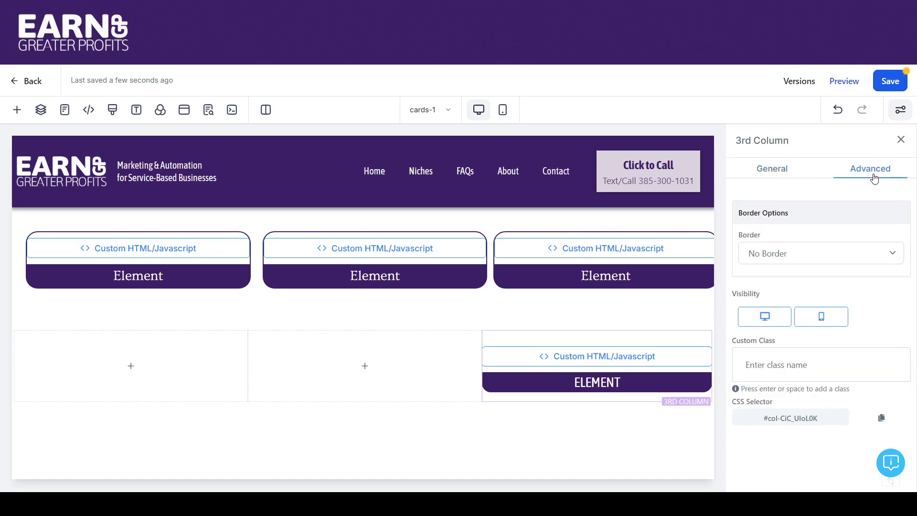
pyautogui.click(831, 287)
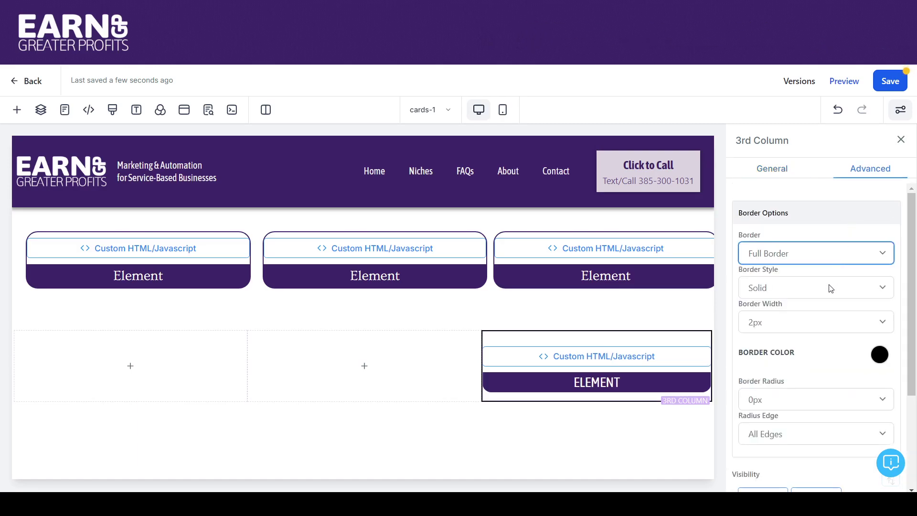
pyautogui.click(878, 355)
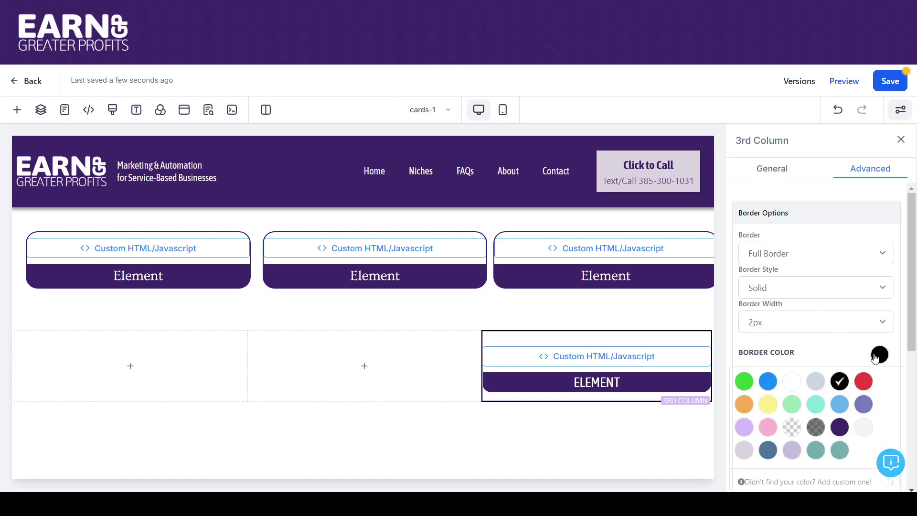
pyautogui.click(837, 435)
pyautogui.moveTo(913, 284); pyautogui.dragTo(915, 400)
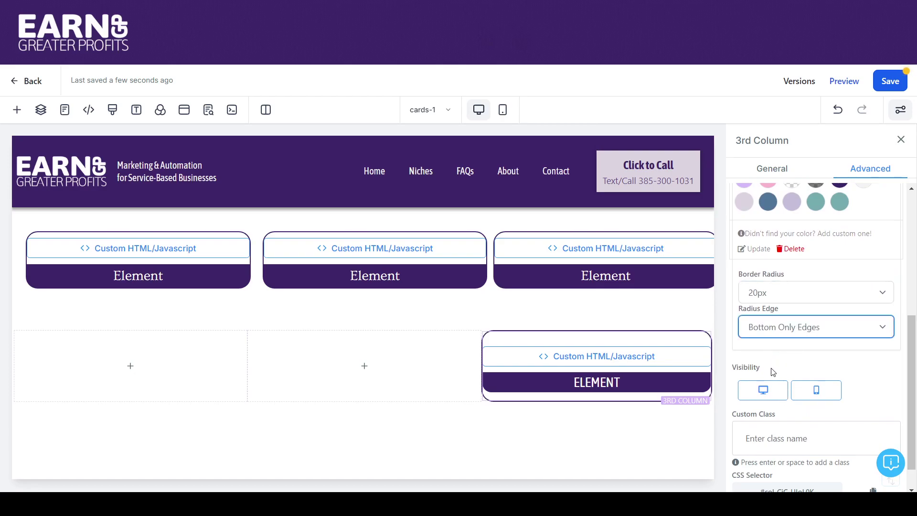
# Check the new Sub Headline's border settings and change the third column's radius edge to All Edges
pyautogui.click(637, 385)
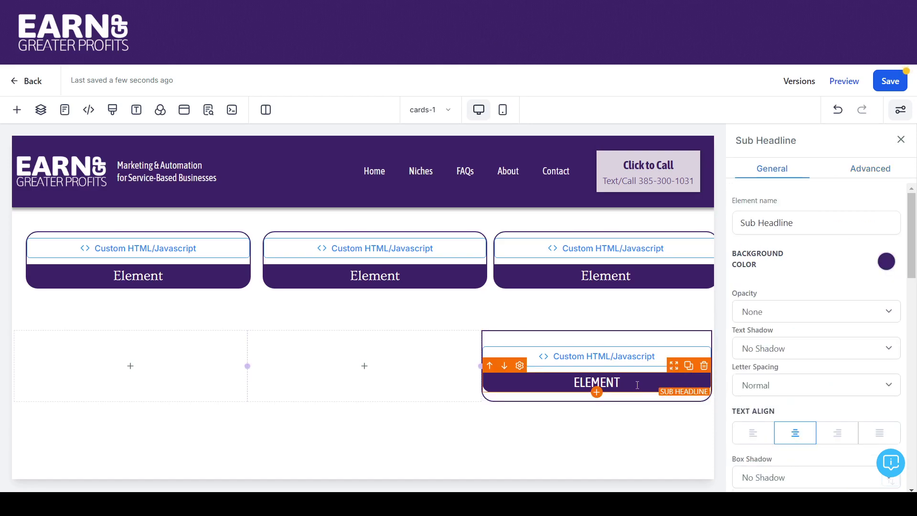
pyautogui.click(873, 170)
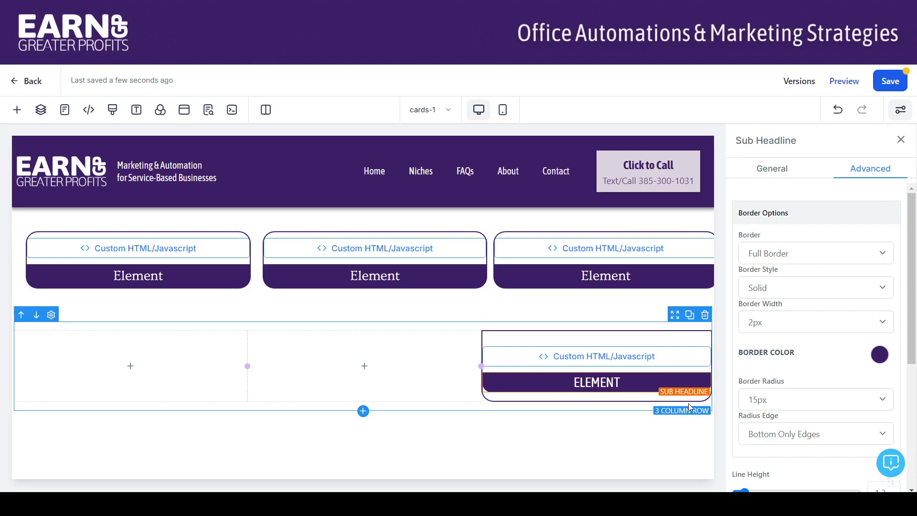
pyautogui.click(714, 373)
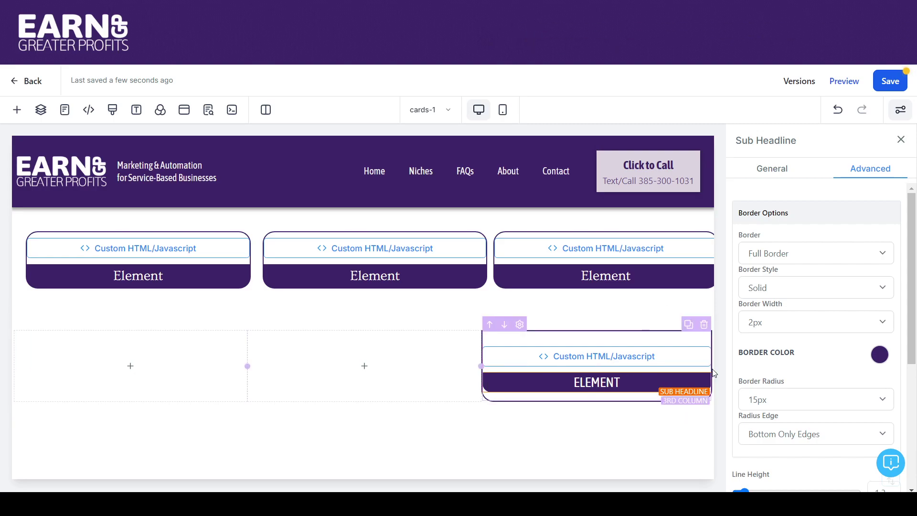
pyautogui.click(875, 173)
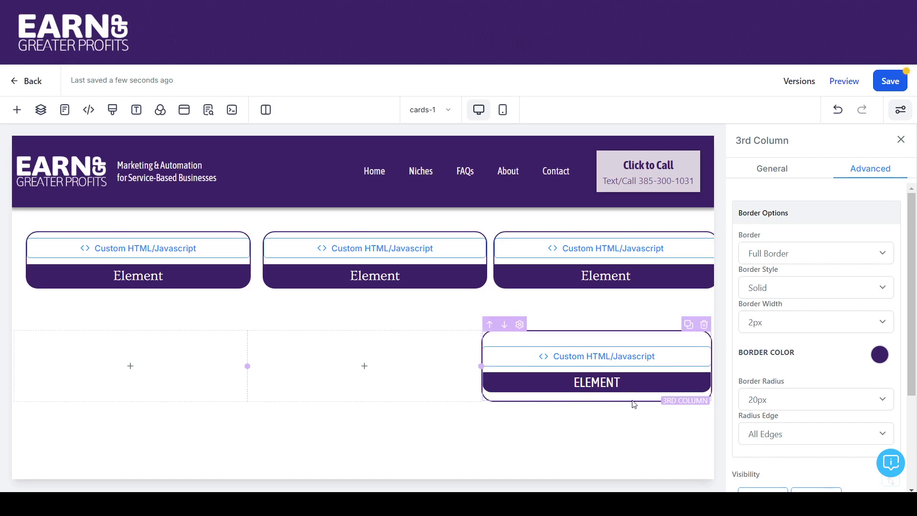
pyautogui.click(620, 384)
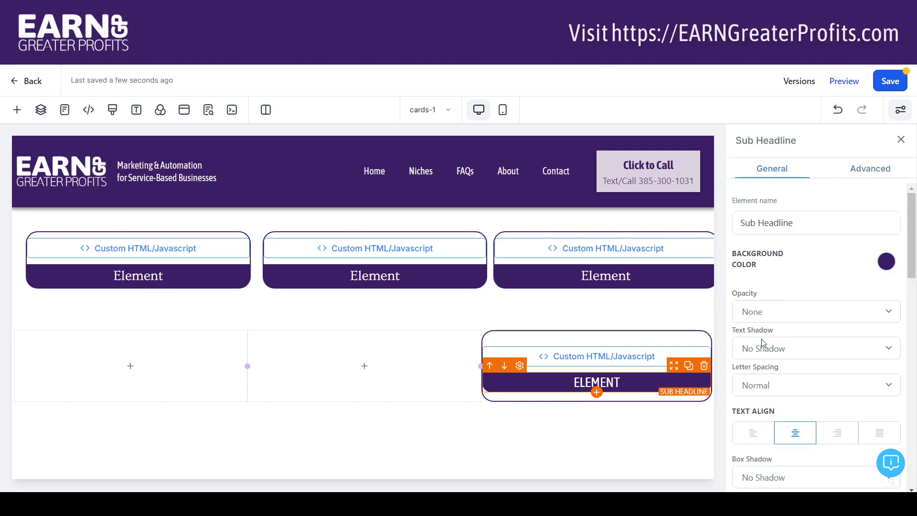
pyautogui.scroll(-3, 801, 257)
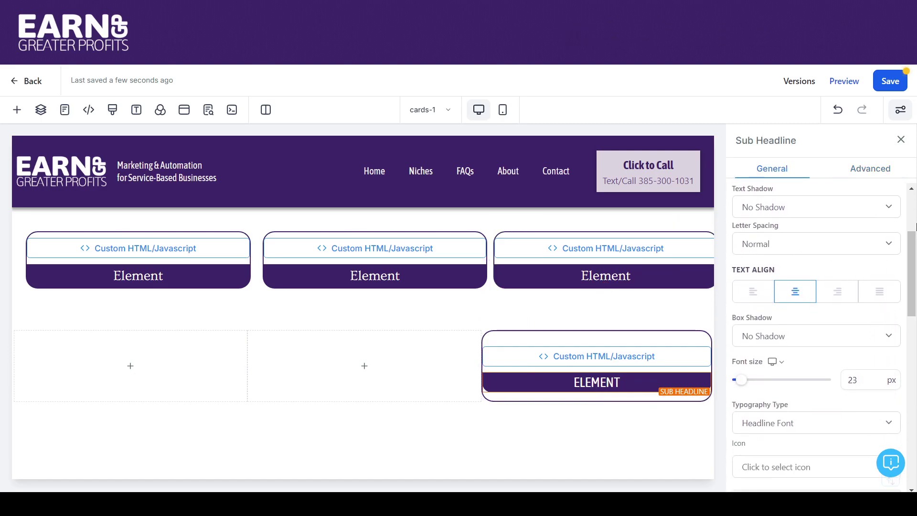
pyautogui.moveTo(914, 246); pyautogui.dragTo(915, 320)
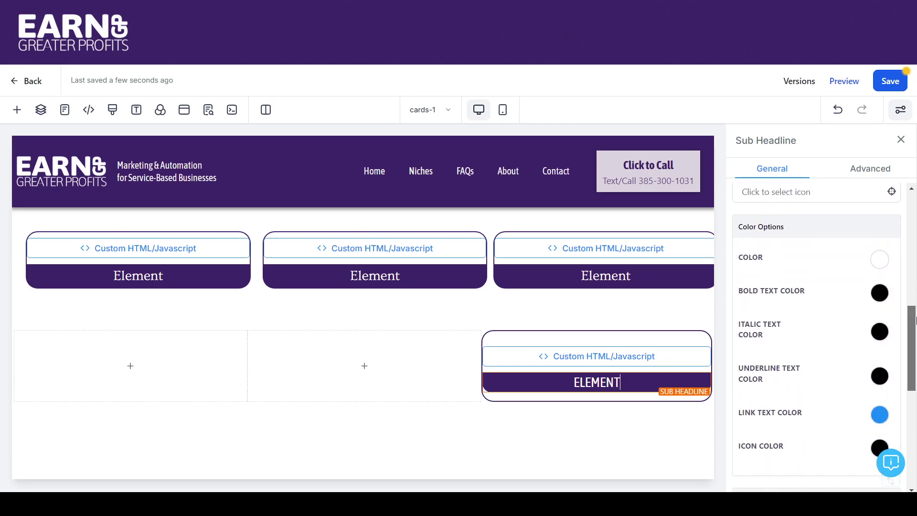
# Add the custom class "card" to the new row's third column
pyautogui.click(694, 337)
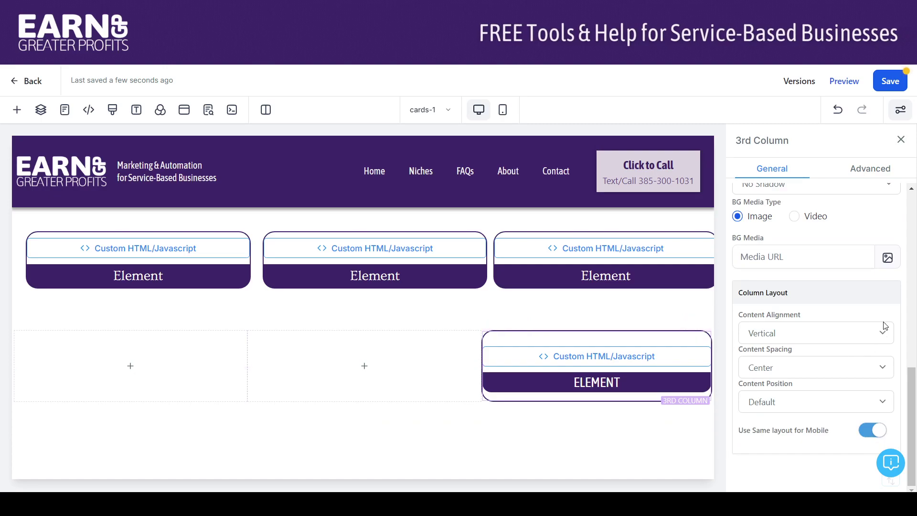
pyautogui.click(865, 169)
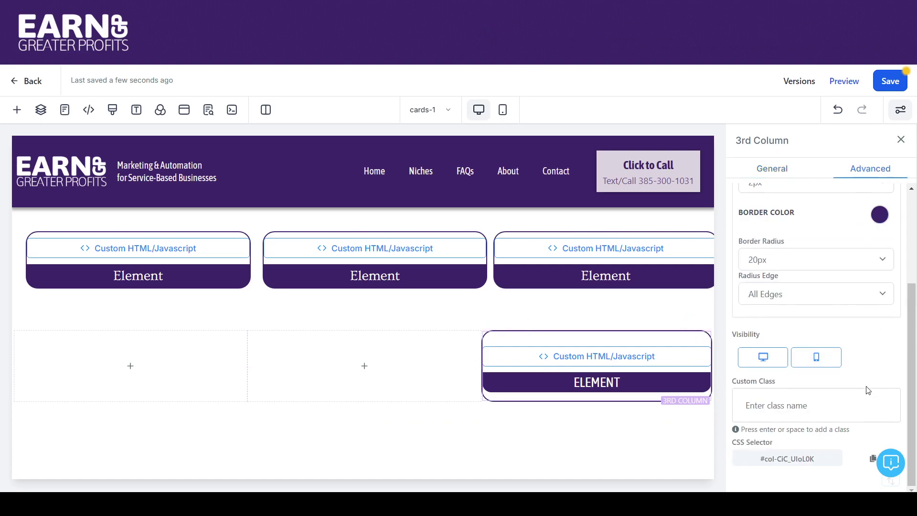
pyautogui.click(786, 406)
pyautogui.write('card')
pyautogui.press('Return')
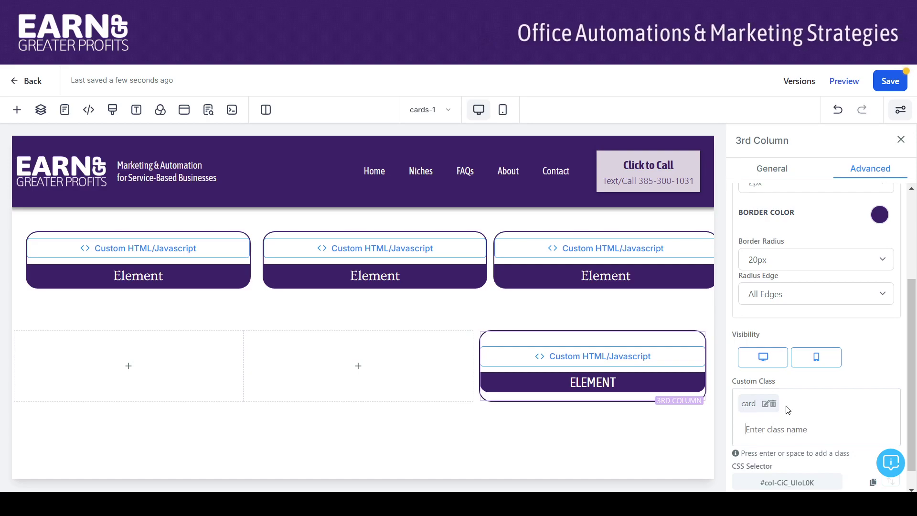
pyautogui.click(668, 358)
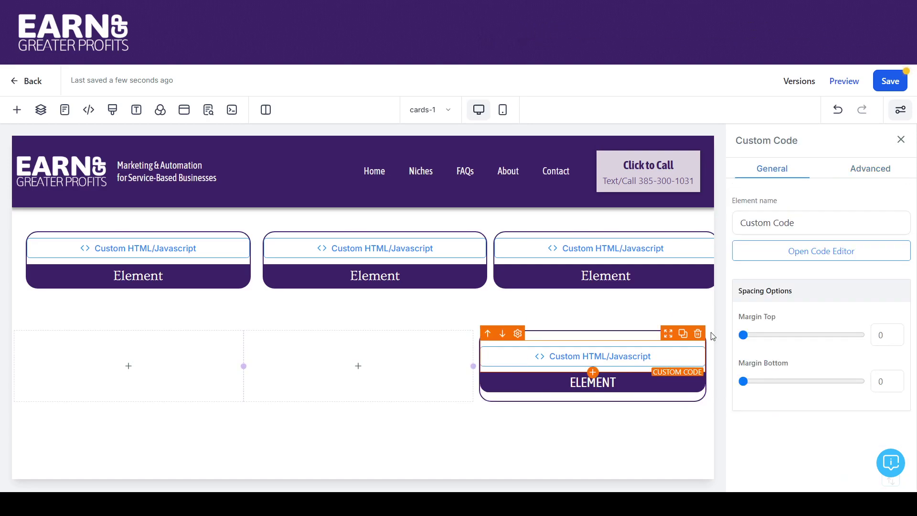
# Add the custom classes "hover-text", "content" and "paragraph" to the new card's Custom Code element, matching the existing third card
pyautogui.click(879, 171)
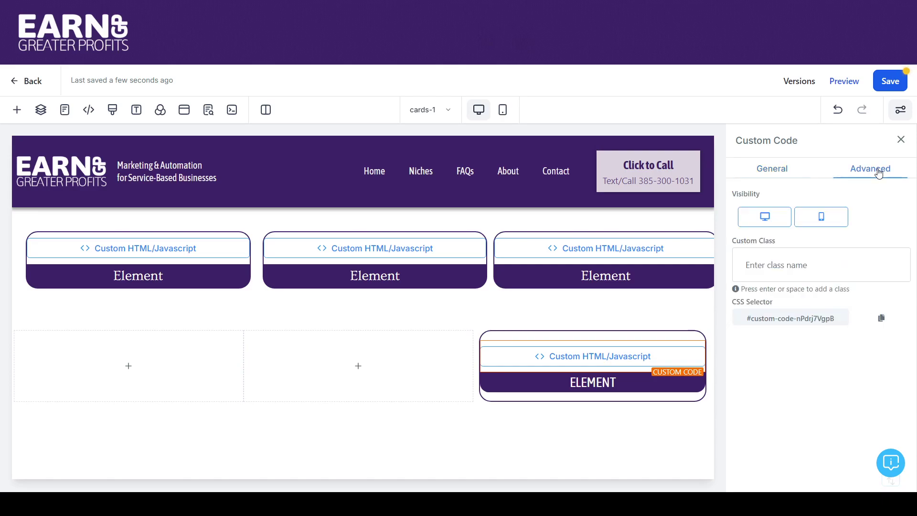
pyautogui.click(675, 253)
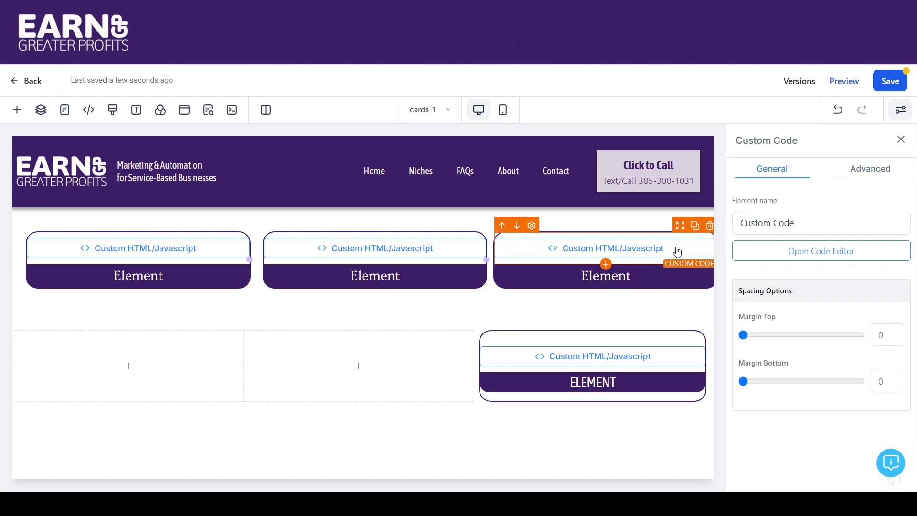
pyautogui.click(880, 170)
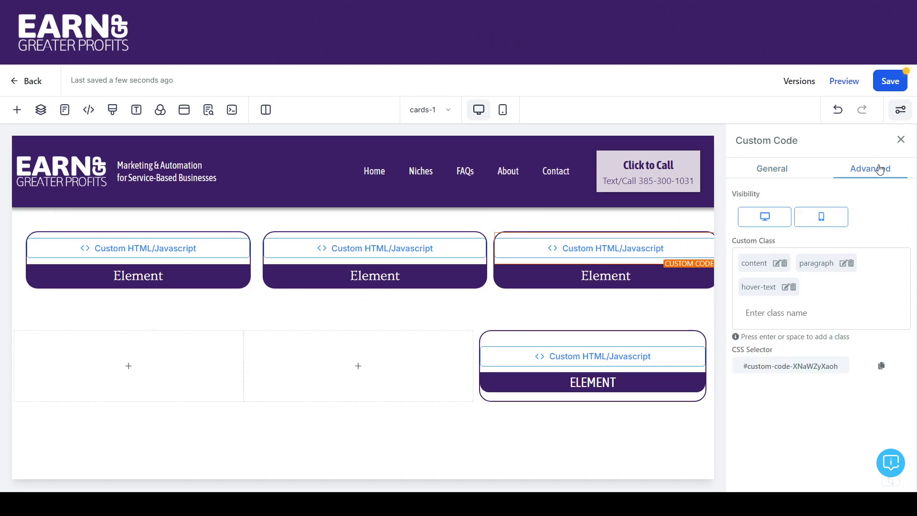
pyautogui.click(644, 357)
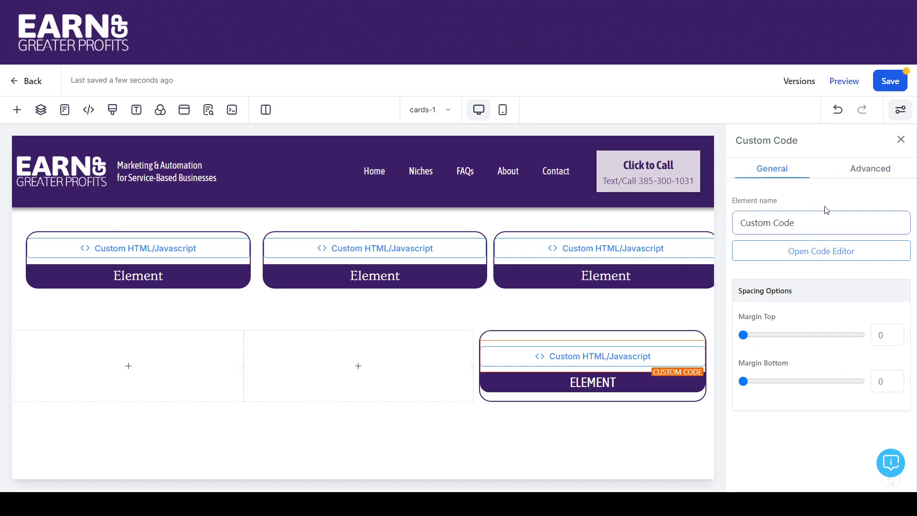
pyautogui.click(856, 170)
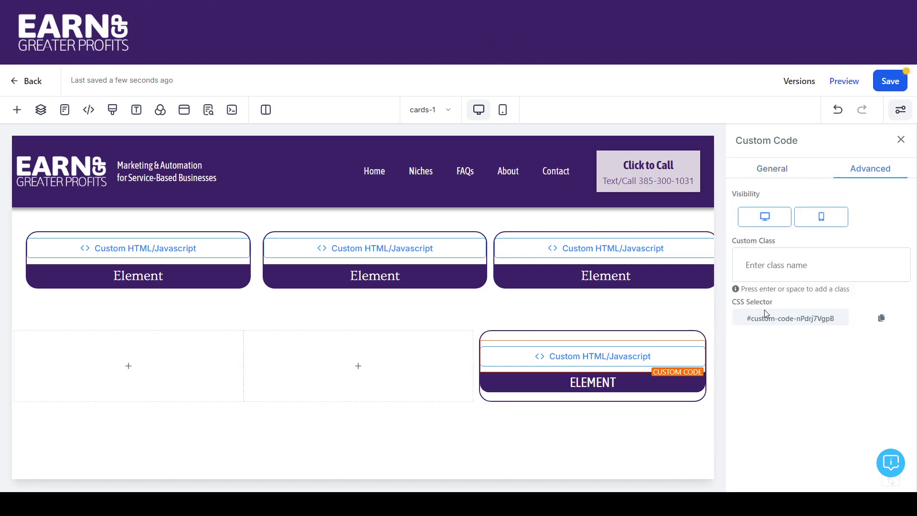
pyautogui.click(753, 269)
pyautogui.write('hover-text')
pyautogui.press('Return')
pyautogui.write('conte')
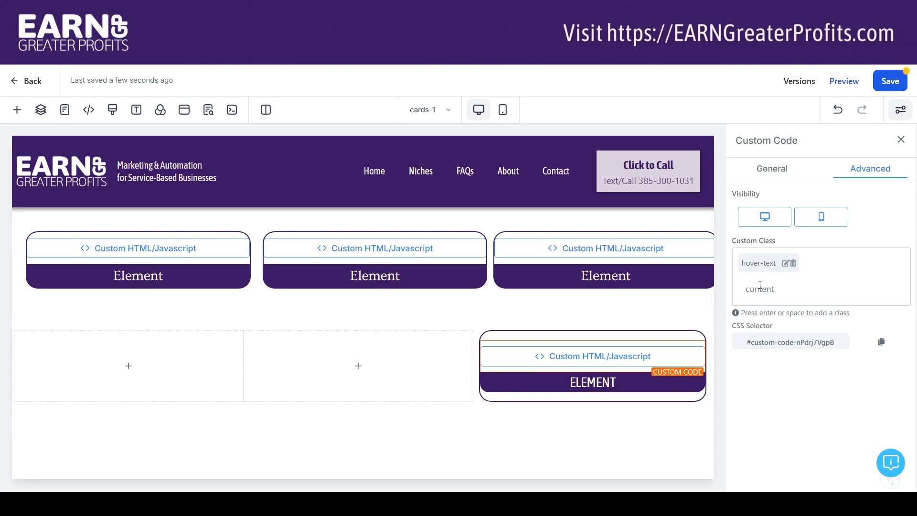
pyautogui.write('nt')
pyautogui.press('Return')
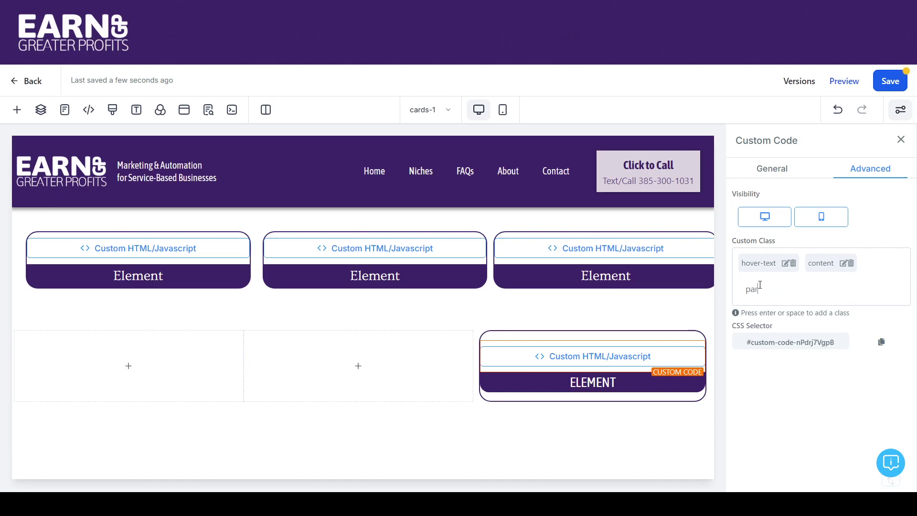
pyautogui.press('Return')
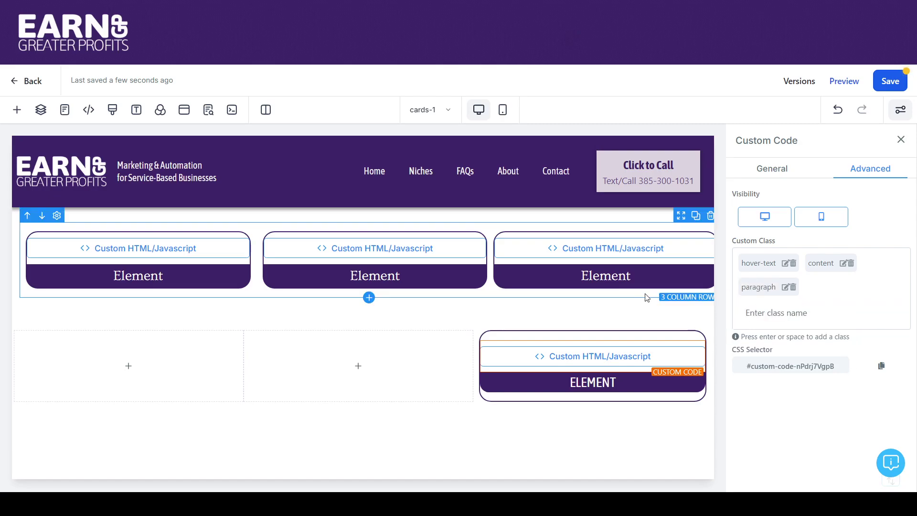
# Check the custom class settings of the existing third card's Sub Headline, the new row's third column and the existing three-column row
pyautogui.click(671, 321)
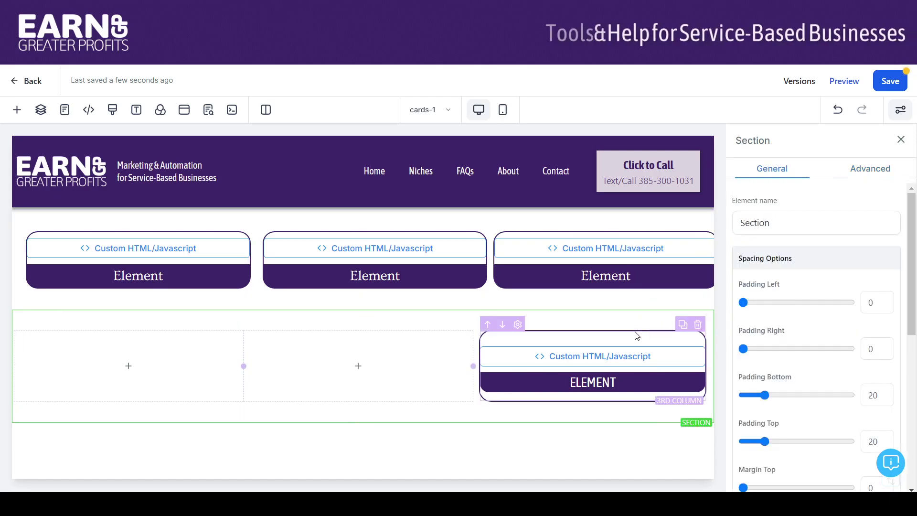
pyautogui.click(630, 388)
pyautogui.click(640, 277)
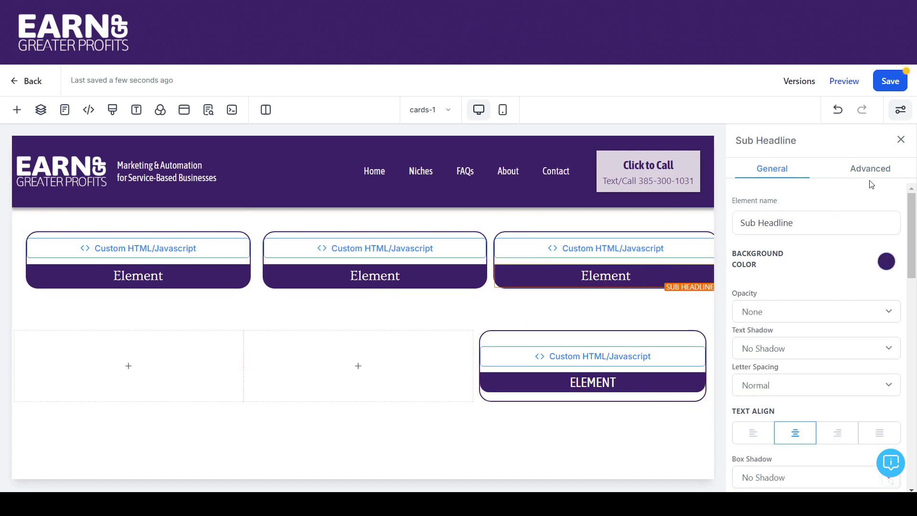
pyautogui.click(872, 168)
pyautogui.moveTo(916, 234); pyautogui.dragTo(916, 386)
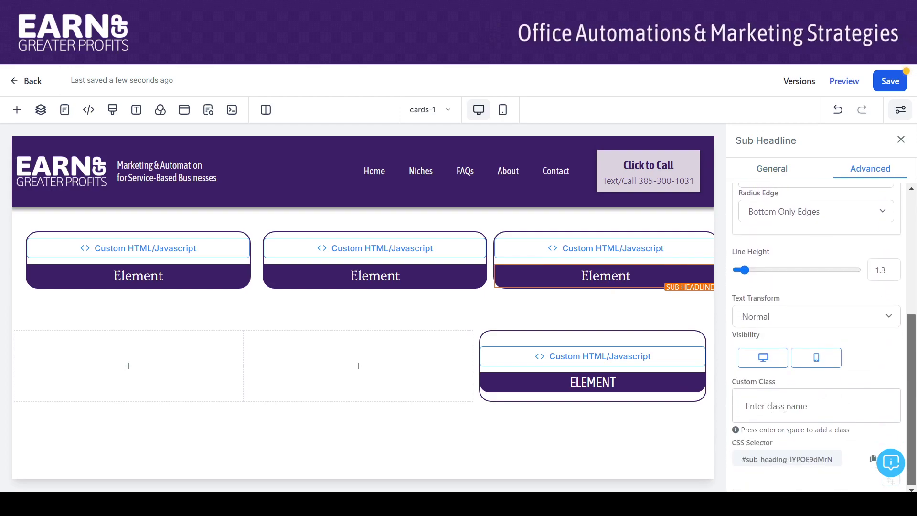
pyautogui.moveTo(667, 365)
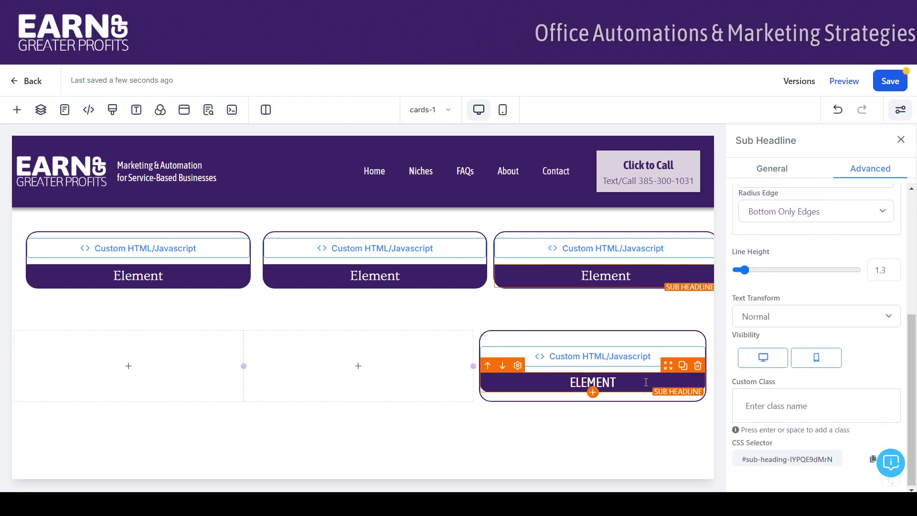
pyautogui.click(649, 405)
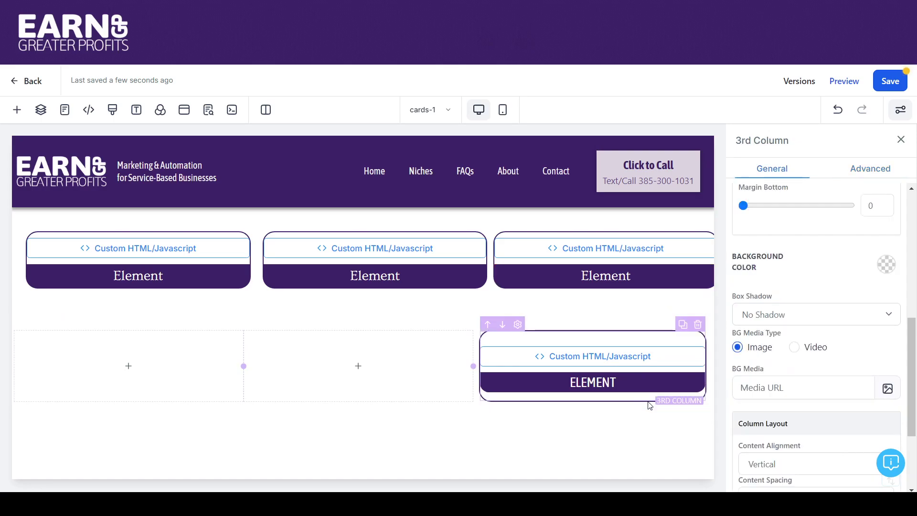
pyautogui.moveTo(911, 357); pyautogui.dragTo(911, 255)
pyautogui.moveTo(912, 288); pyautogui.dragTo(912, 210)
pyautogui.click(874, 178)
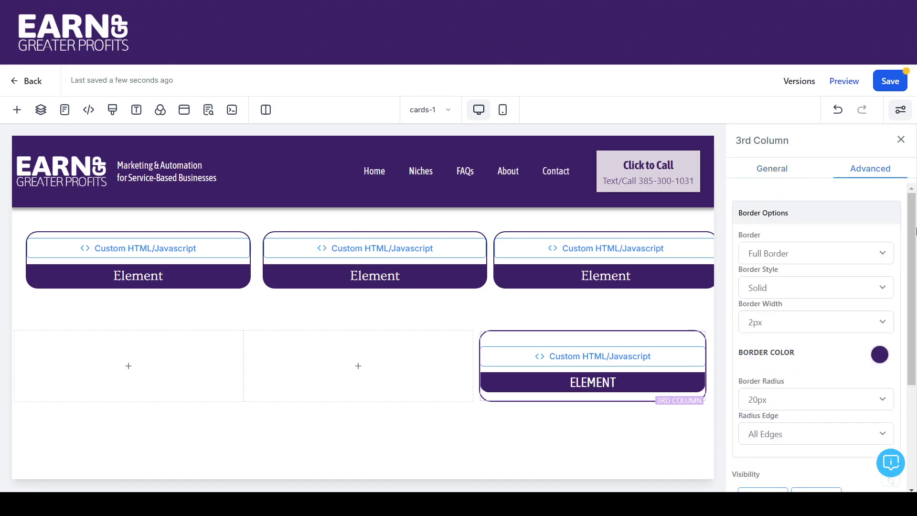
pyautogui.moveTo(913, 251); pyautogui.dragTo(915, 331)
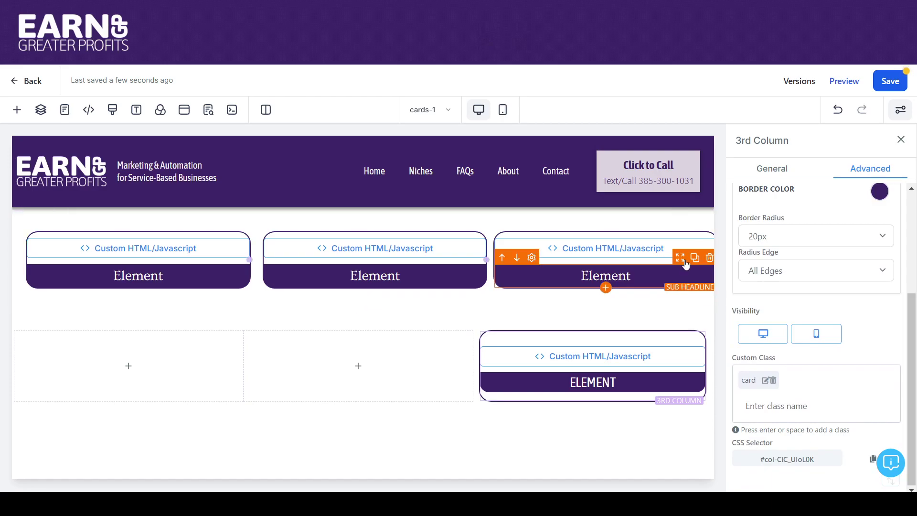
pyautogui.click(646, 236)
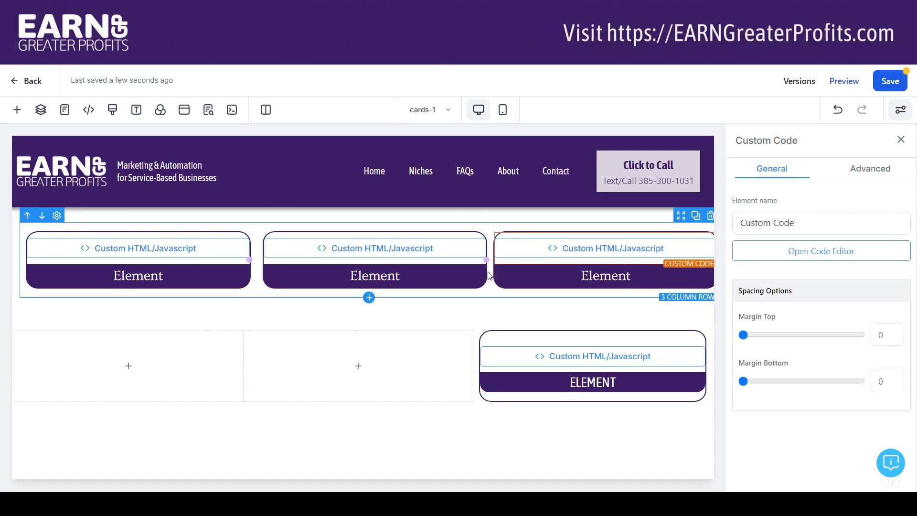
pyautogui.click(495, 286)
pyautogui.click(857, 170)
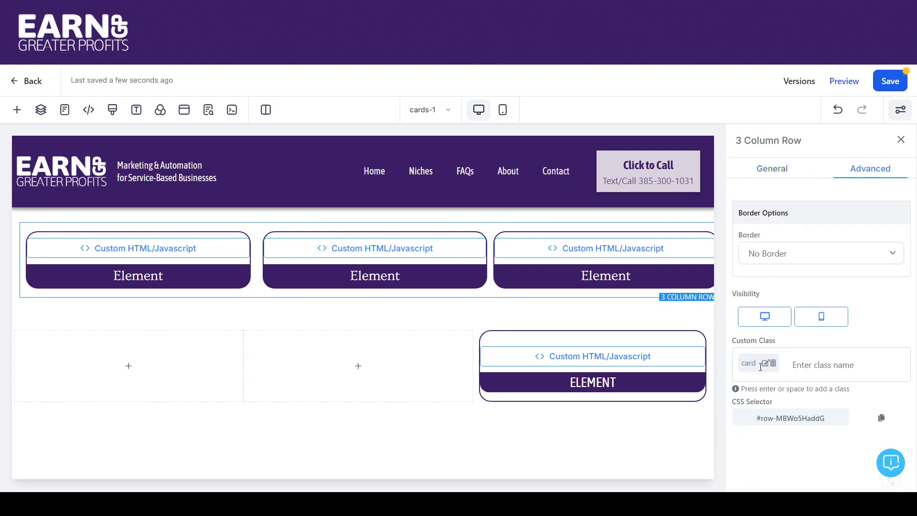
# Save the page and check the new card's hover effect on the live page
pyautogui.click(890, 81)
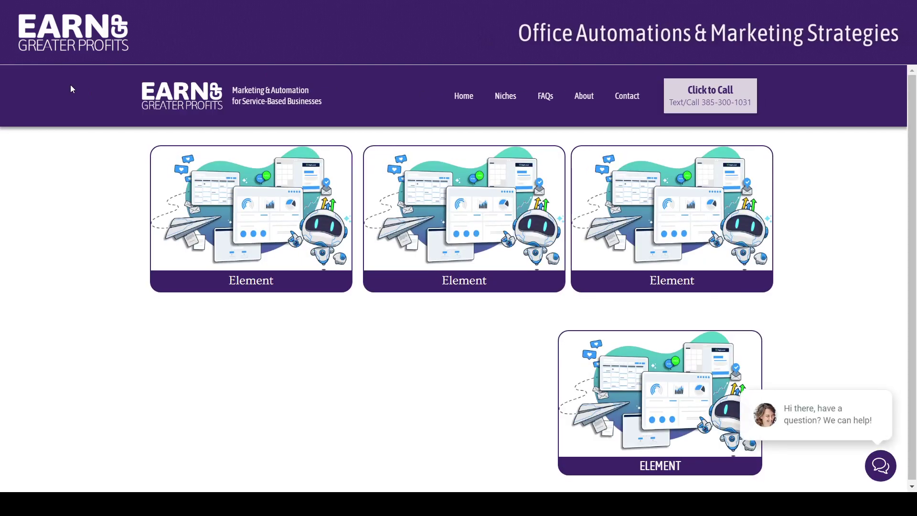
pyautogui.moveTo(614, 360)
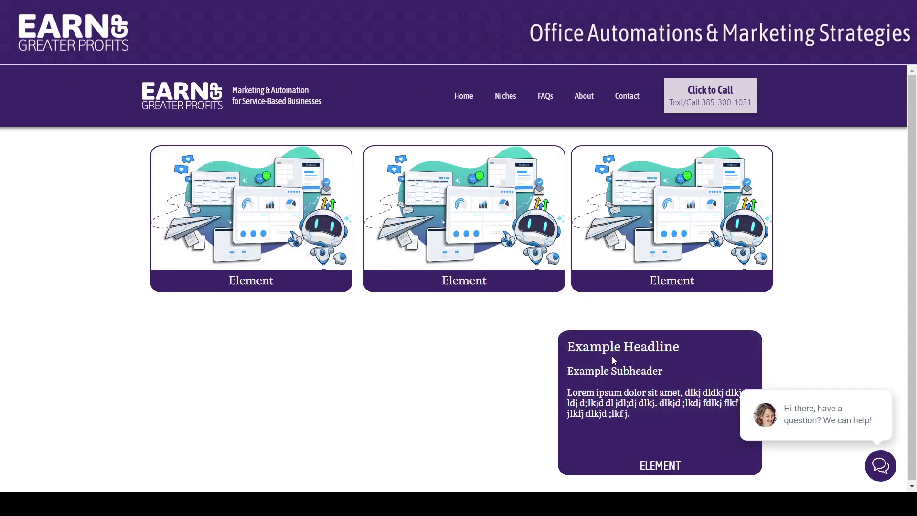
pyautogui.moveTo(578, 382)
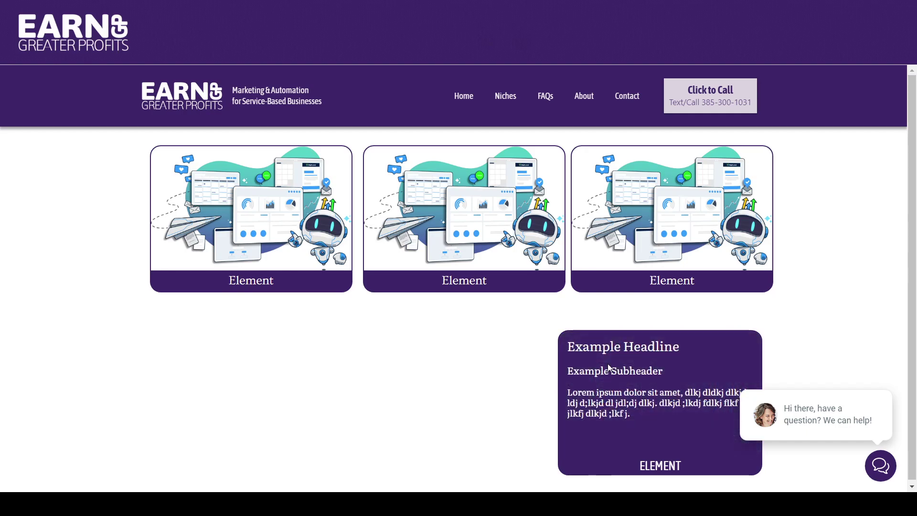
pyautogui.moveTo(614, 425)
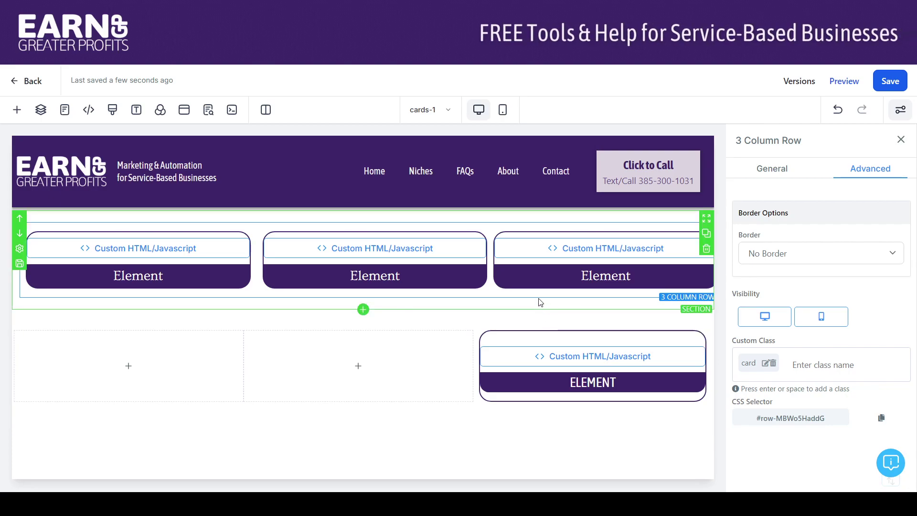
# Examine the stacked card layout in the editor's mobile mode and return to the desktop view
pyautogui.click(502, 109)
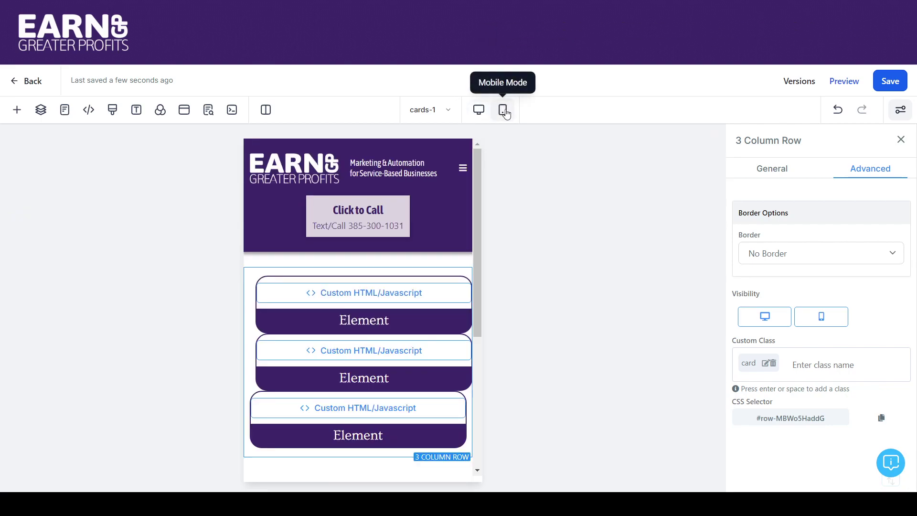
pyautogui.moveTo(474, 168)
pyautogui.mouseDown()
pyautogui.moveTo(474, 237)
pyautogui.moveTo(468, 180)
pyautogui.mouseUp()
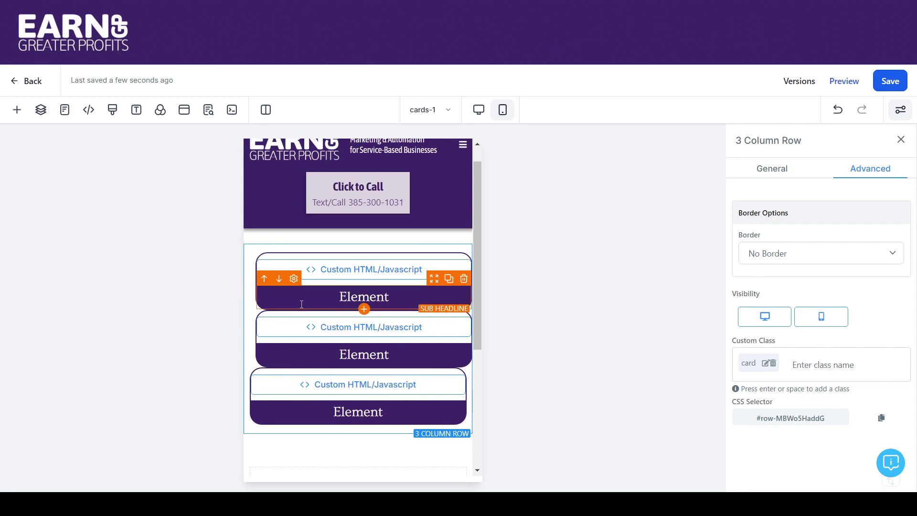
pyautogui.moveTo(480, 280); pyautogui.dragTo(469, 248)
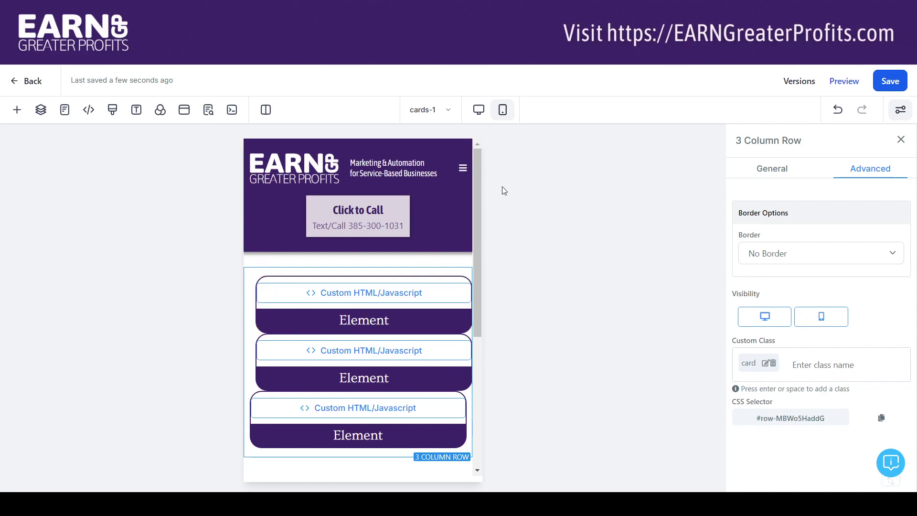
pyautogui.click(476, 113)
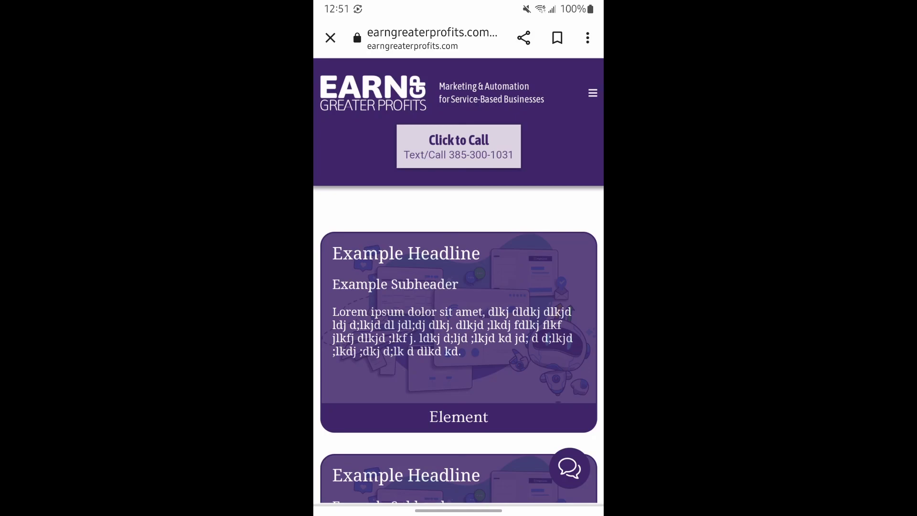
# Review all the cards on the live page in the phone browser, down to the new card
pyautogui.scroll(-3, 458, 343)
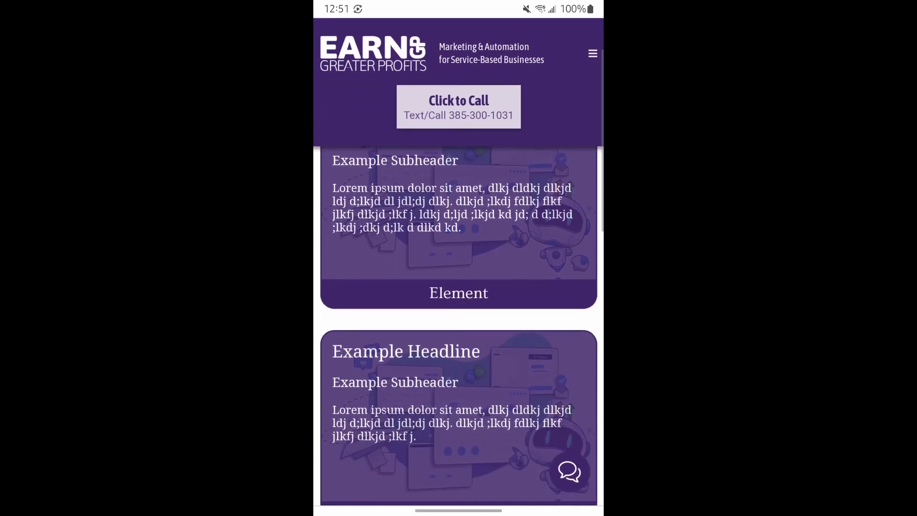
pyautogui.scroll(2, 459, 344)
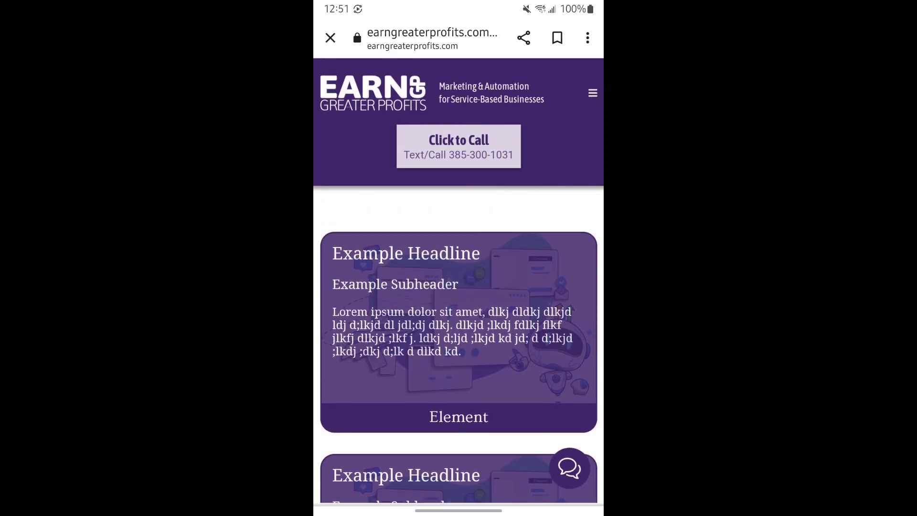
pyautogui.scroll(-3, 459, 306)
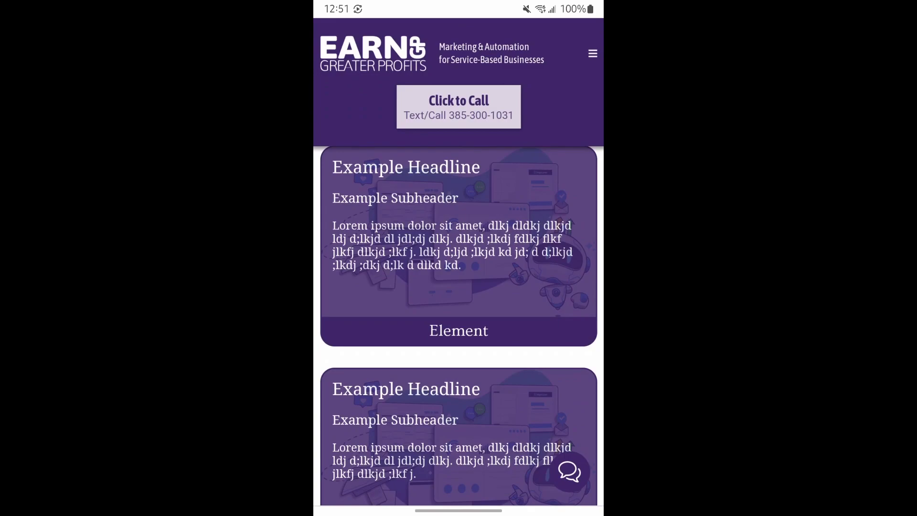
pyautogui.scroll(-3, 458, 325)
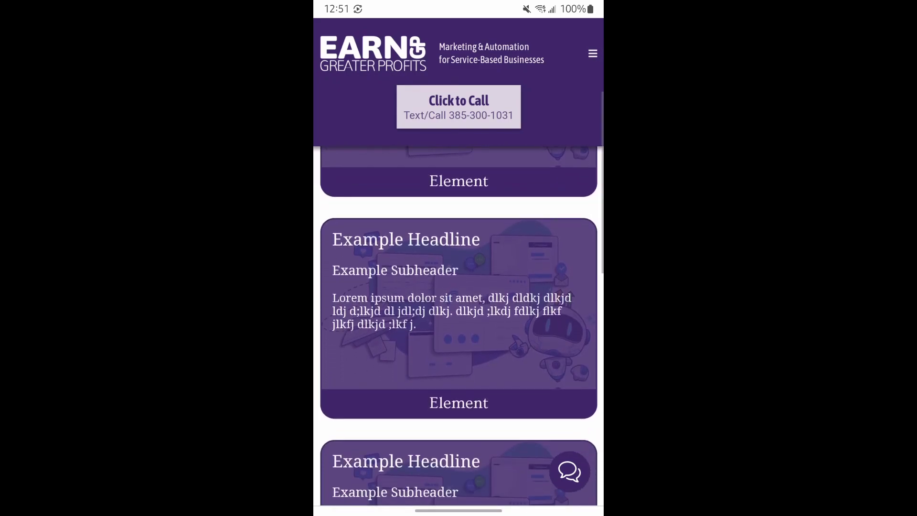
pyautogui.scroll(-3, 459, 325)
pyautogui.scroll(-5, 458, 325)
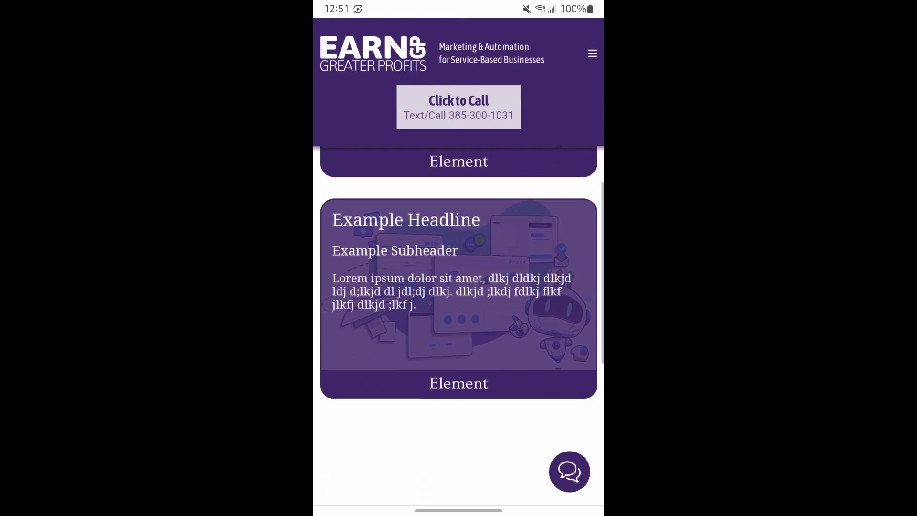
pyautogui.scroll(-6, 459, 325)
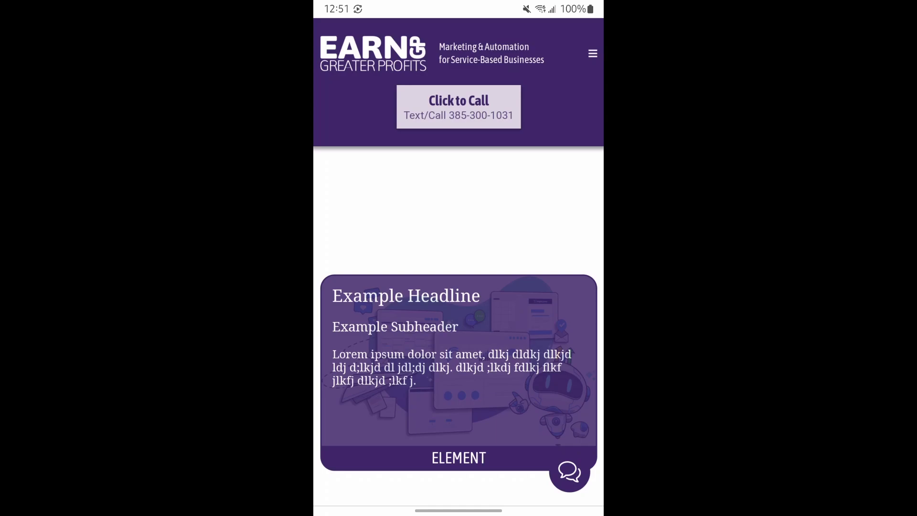
# Return to the first card on the phone page and trigger its hover effect
pyautogui.scroll(13, 458, 342)
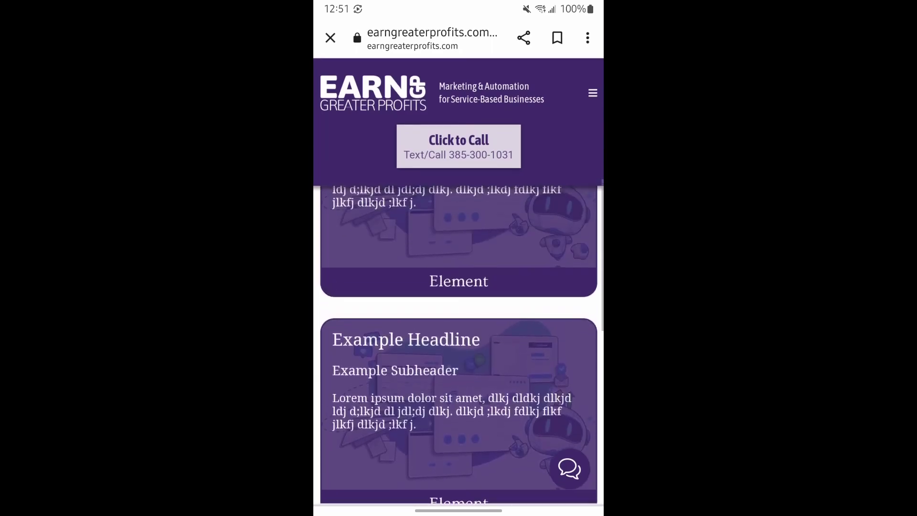
pyautogui.scroll(2, 459, 344)
pyautogui.scroll(-2, 459, 344)
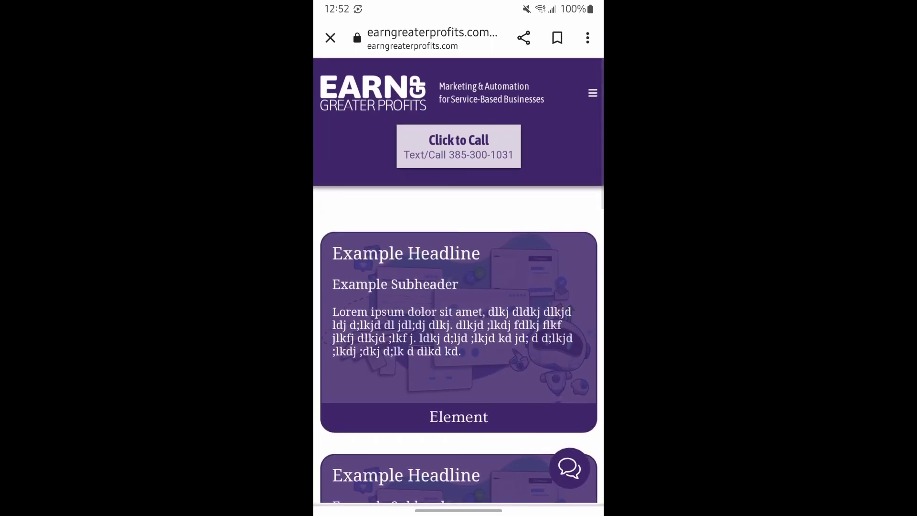
pyautogui.doubleClick(471, 312)
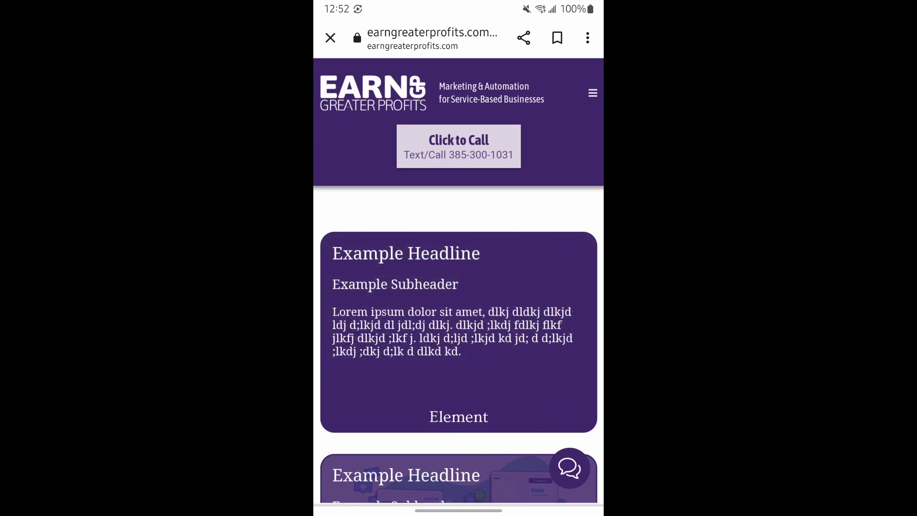
pyautogui.scroll(-2, 459, 287)
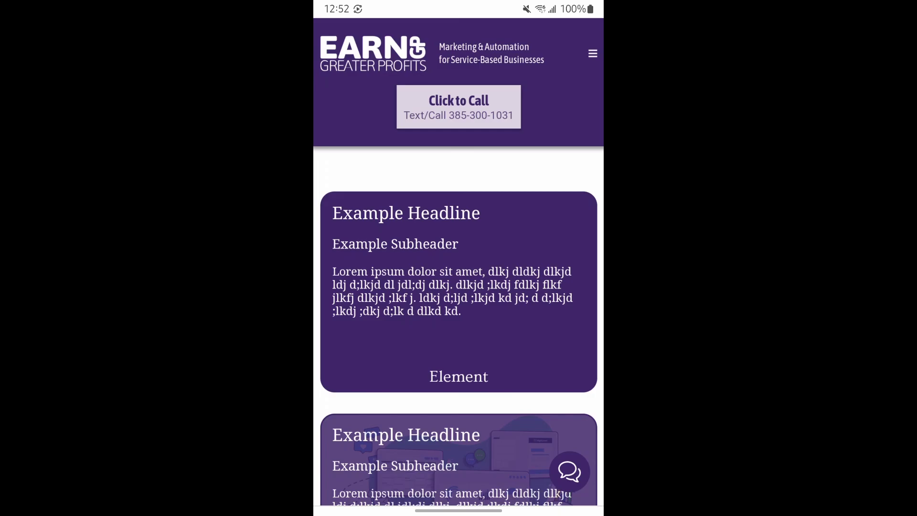
# Review the second and third cards on the phone page, return to the top, and switch back to the page editor
pyautogui.scroll(-4, 458, 324)
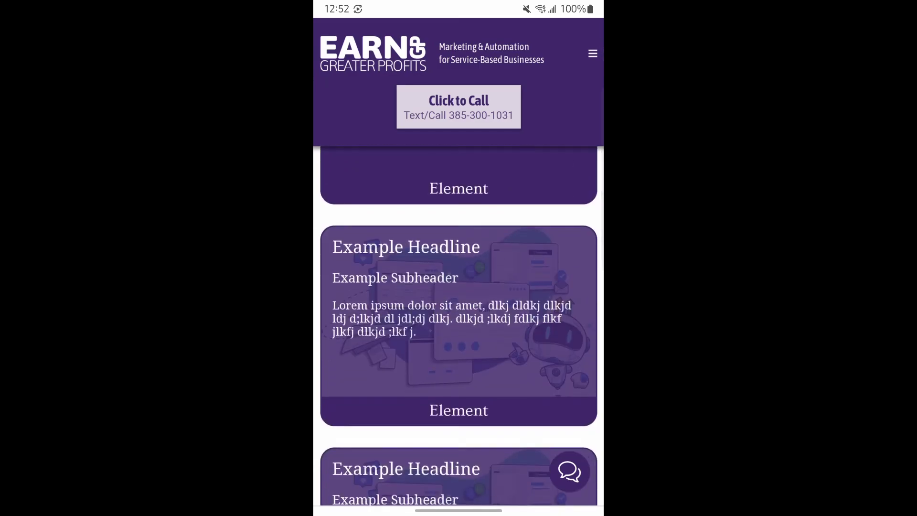
pyautogui.scroll(-3, 458, 325)
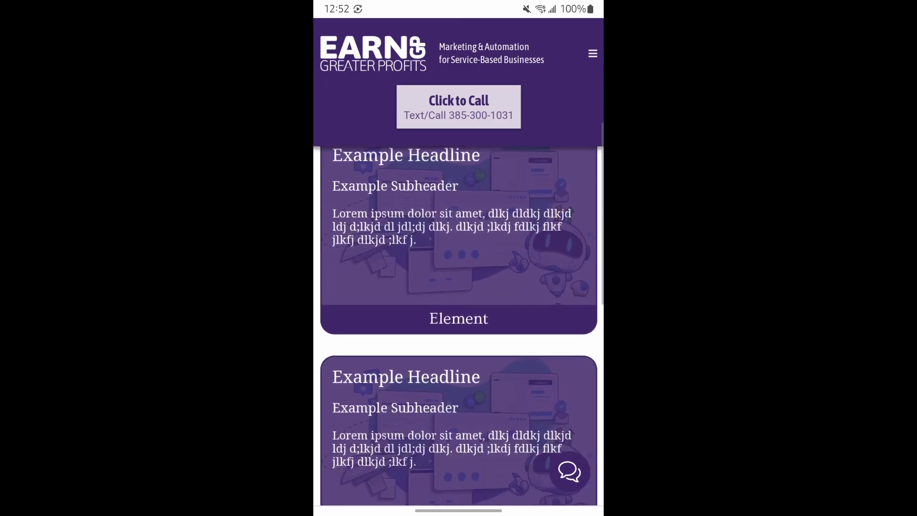
pyautogui.scroll(2, 459, 325)
pyautogui.scroll(3, 459, 334)
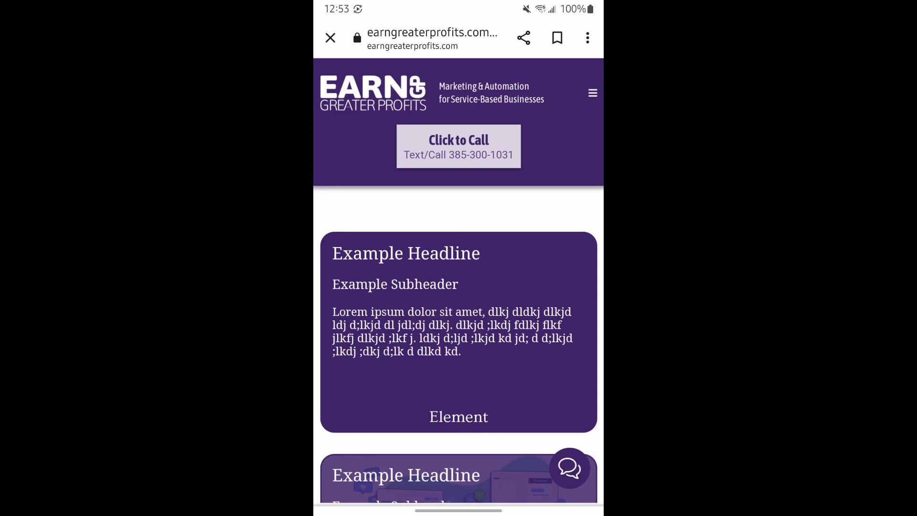
pyautogui.click(459, 71)
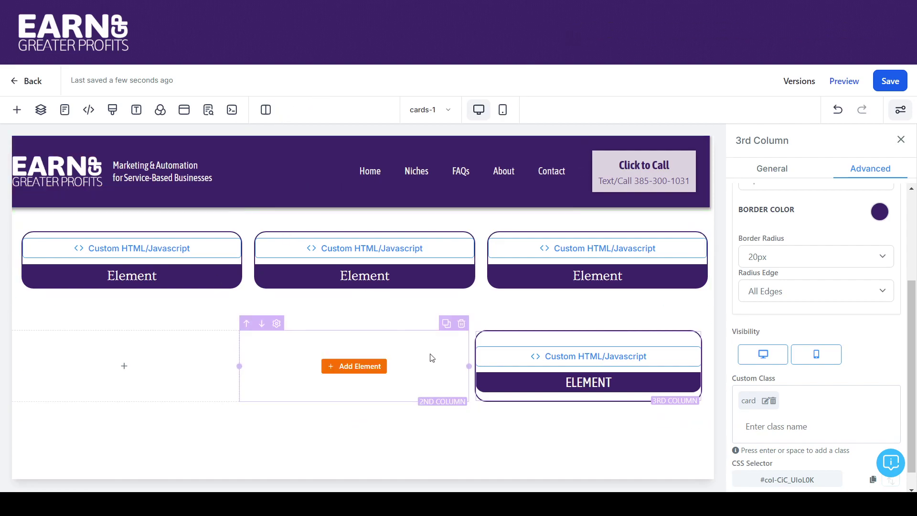
# Delete the sub headline from the third card in the upper row and save the page
pyautogui.click(530, 385)
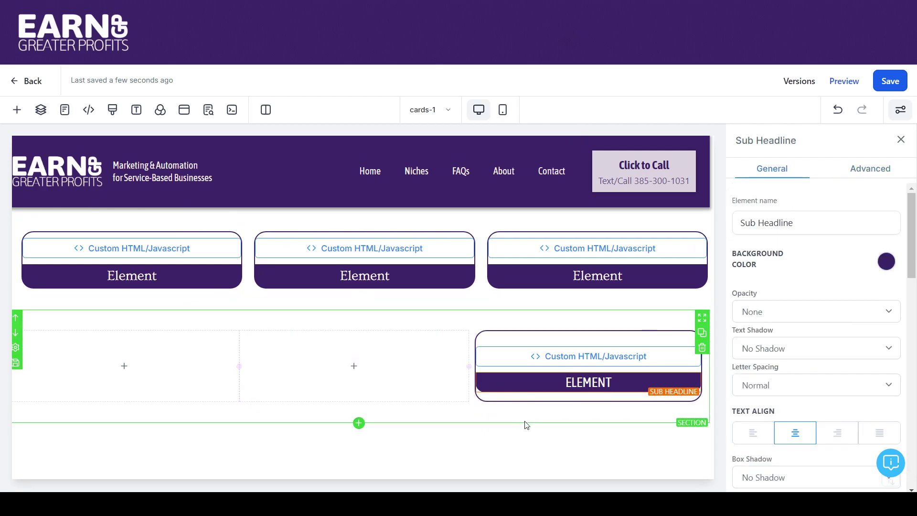
pyautogui.click(681, 274)
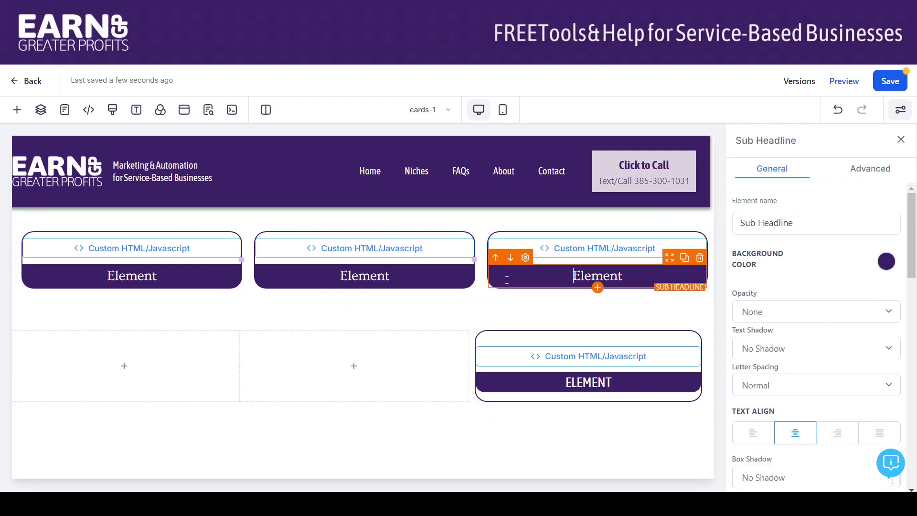
pyautogui.click(700, 258)
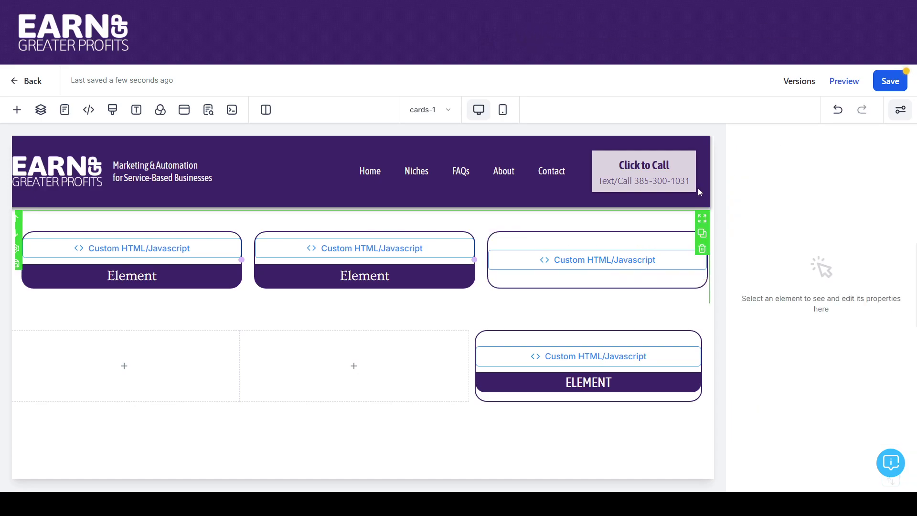
pyautogui.click(887, 81)
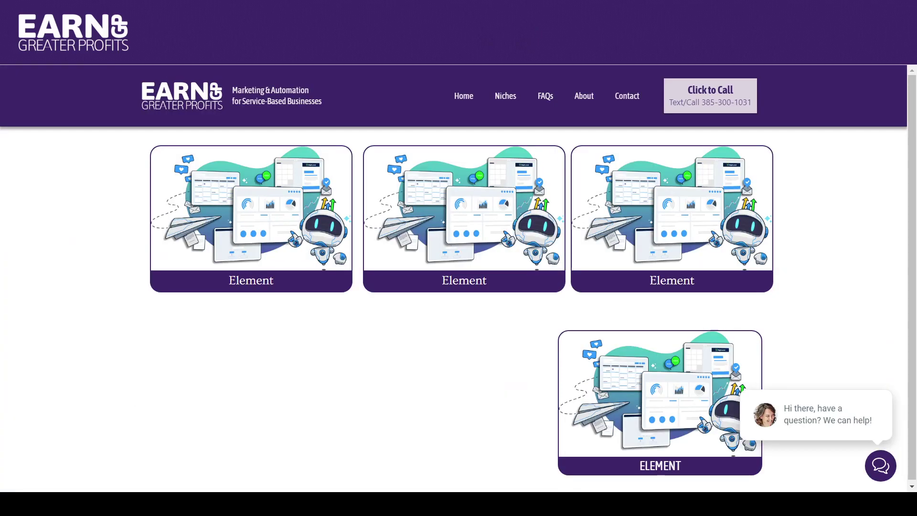
# Compare the hover effects of the upper-row cards on the live page, focusing on the one without a sub headline
pyautogui.moveTo(254, 189)
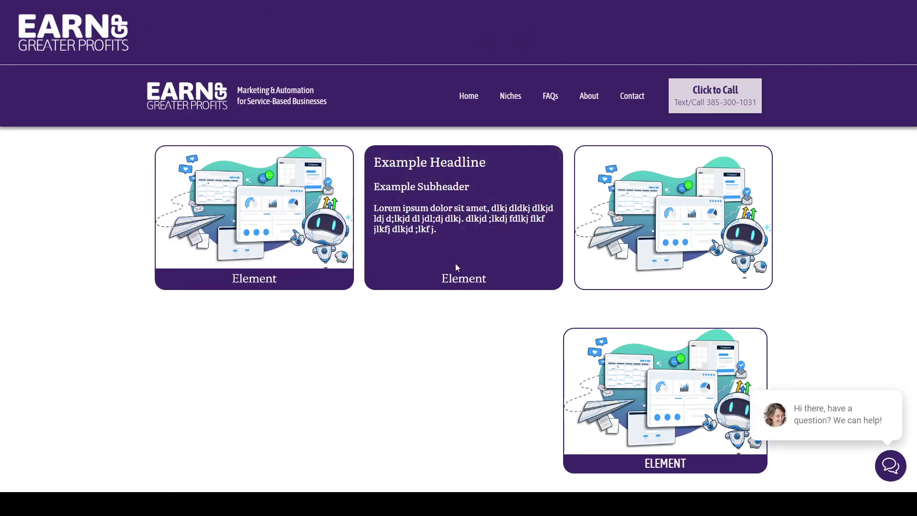
pyautogui.moveTo(634, 241)
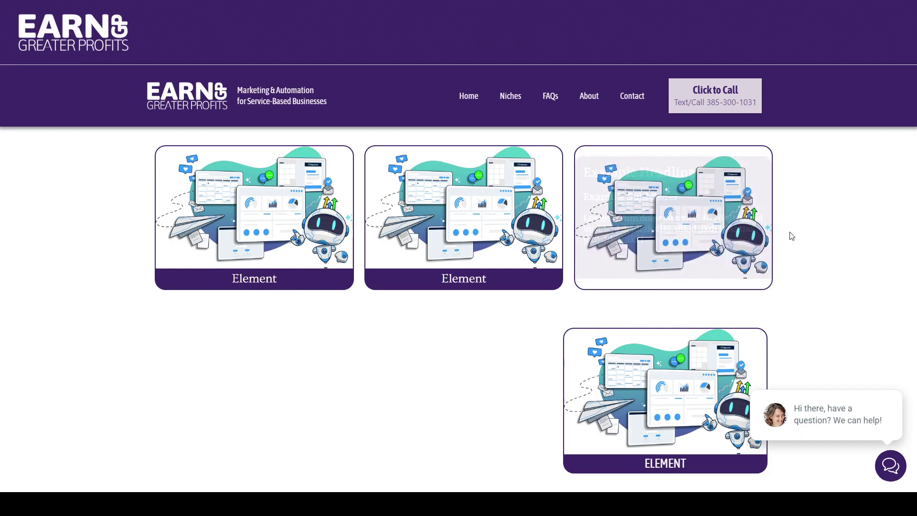
pyautogui.moveTo(764, 234)
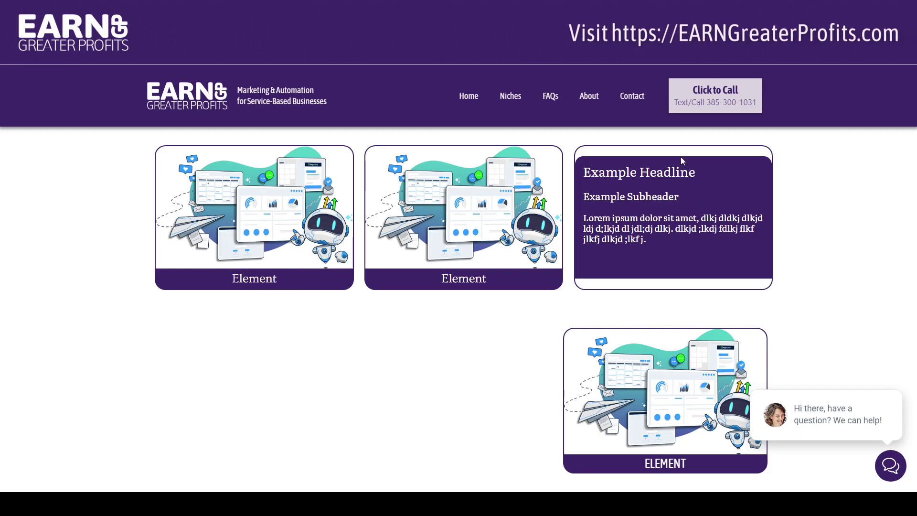
pyautogui.moveTo(664, 169)
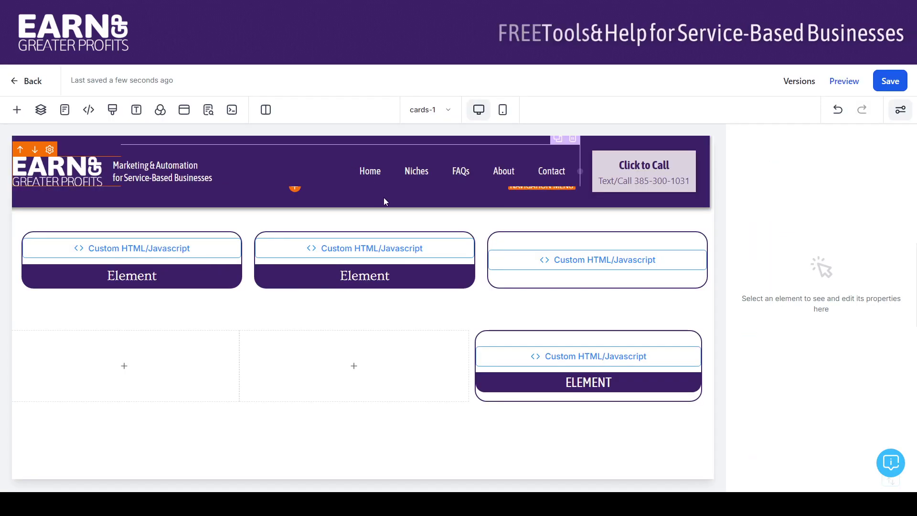
# Delete the sub headlines from the second and first cards in the upper row and save the page
pyautogui.click(451, 271)
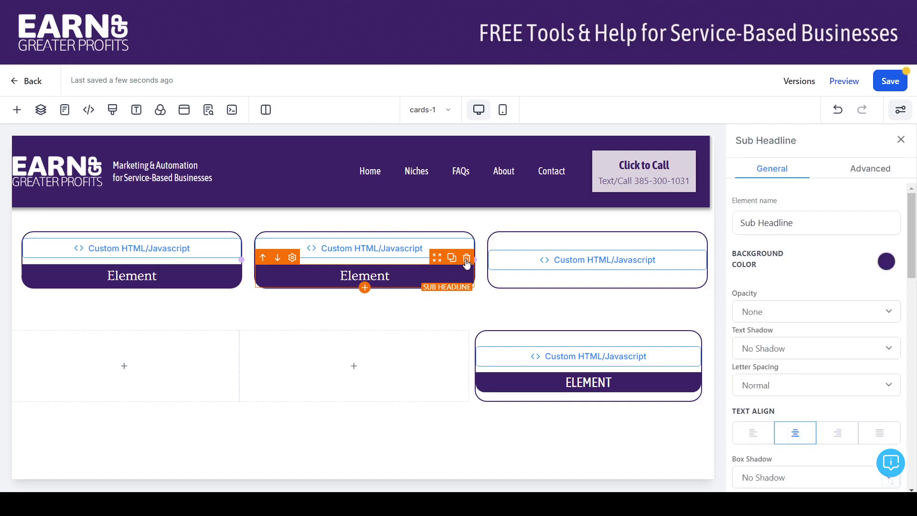
pyautogui.click(467, 258)
pyautogui.click(216, 270)
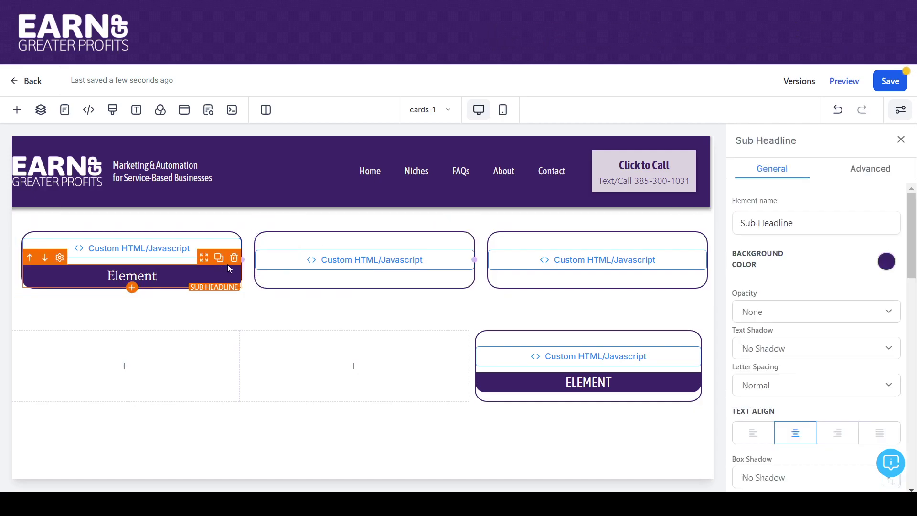
pyautogui.click(234, 259)
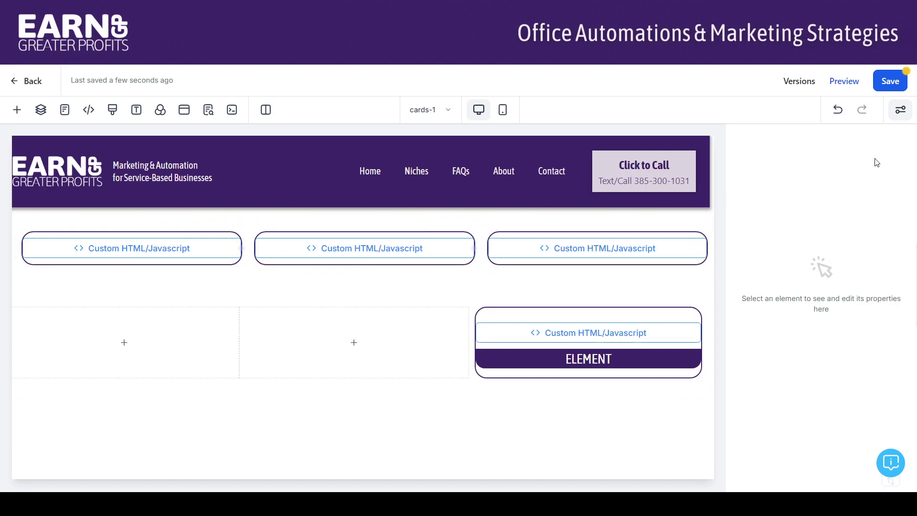
pyautogui.click(892, 82)
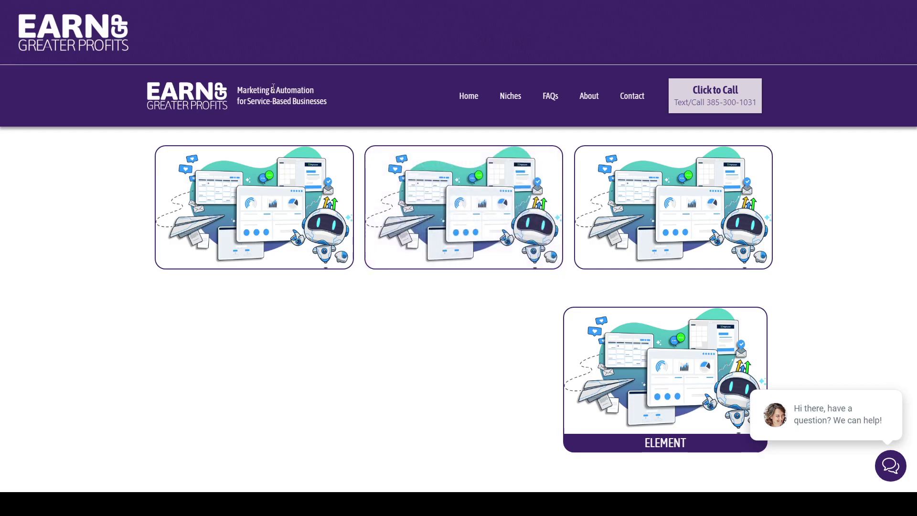
# Inspect the second card column's border options and its custom code element's custom classes in the editor
pyautogui.click(239, 7)
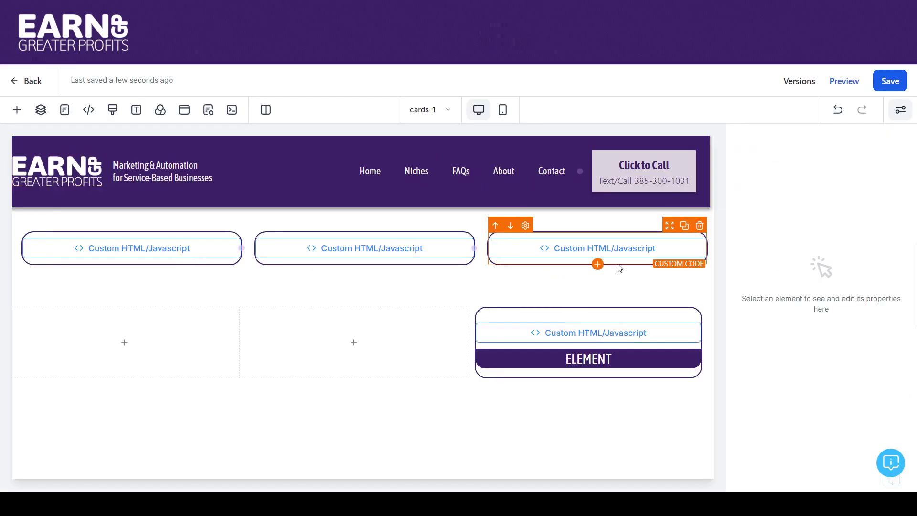
pyautogui.click(477, 260)
pyautogui.click(473, 260)
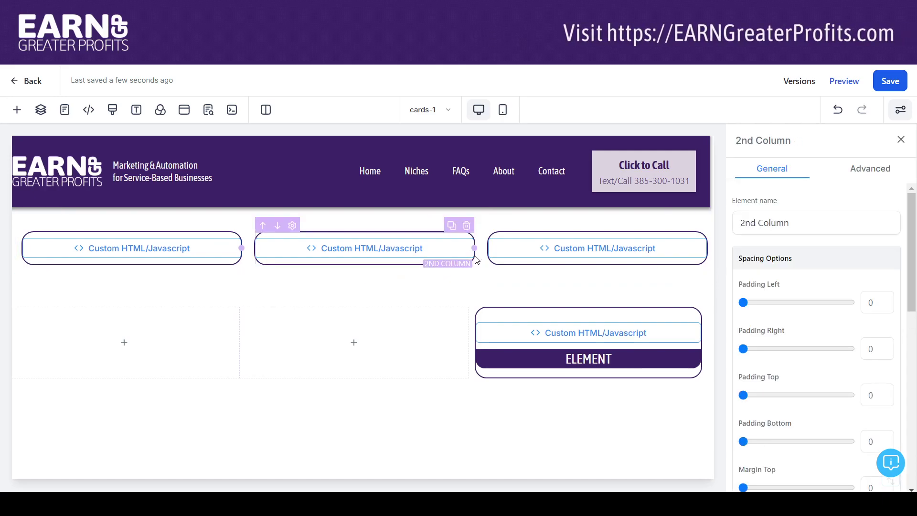
pyautogui.click(853, 170)
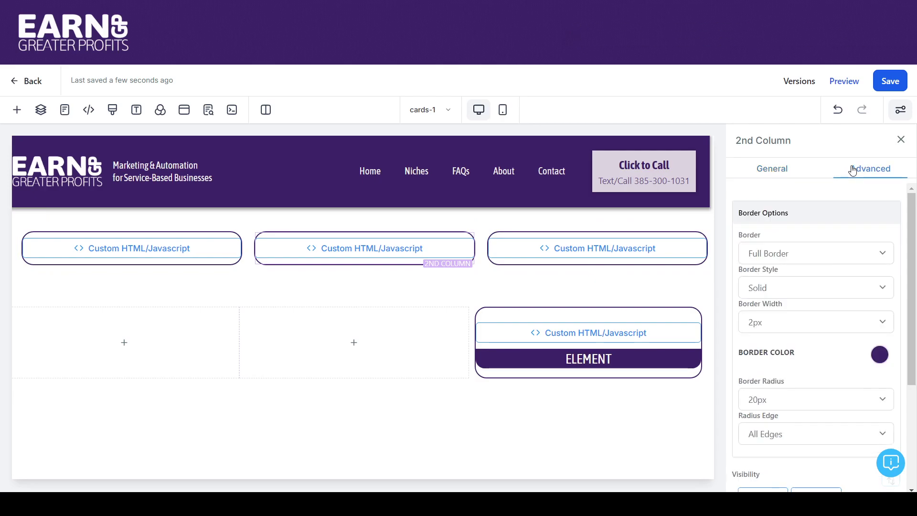
pyautogui.click(458, 253)
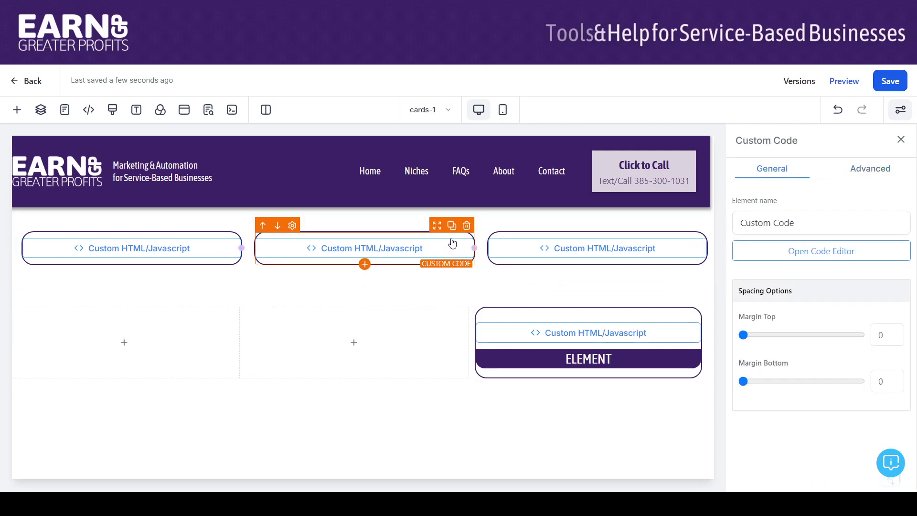
pyautogui.click(866, 171)
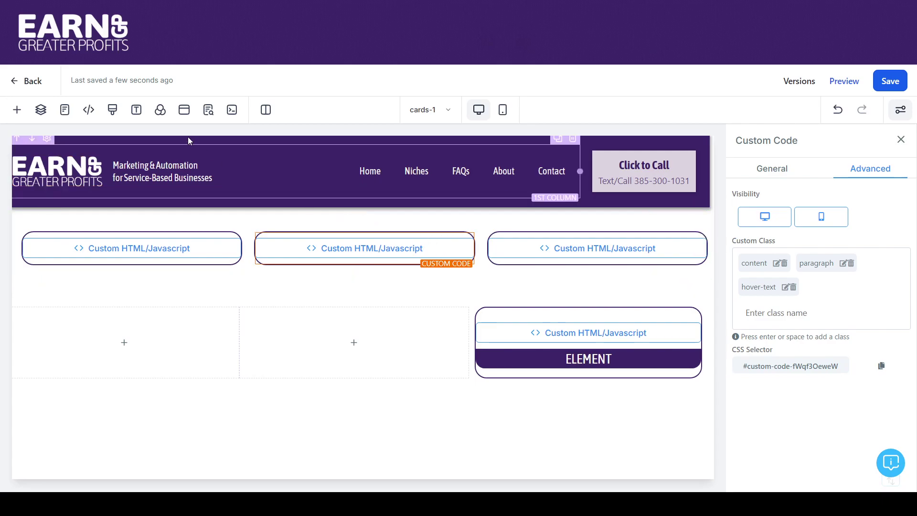
# Set the hover text container's border-radius to 15px on all four corners in the custom CSS and save the page
pyautogui.click(112, 108)
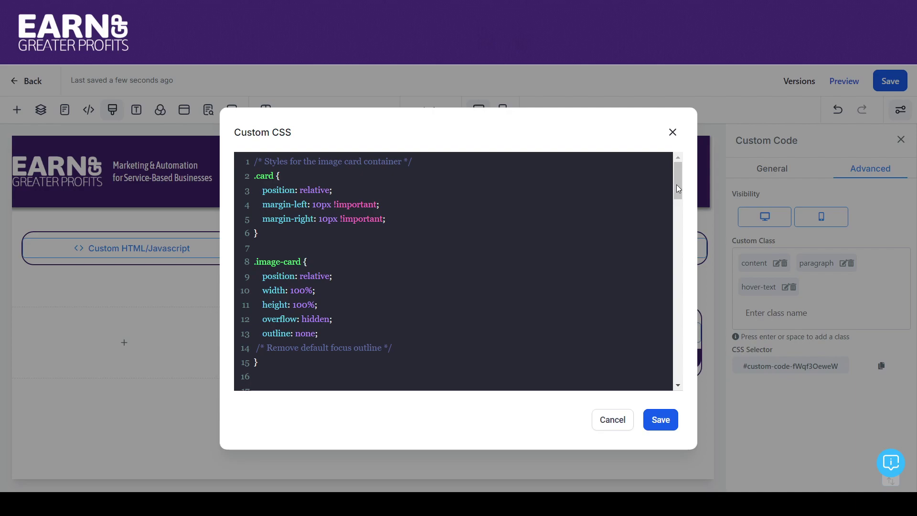
pyautogui.moveTo(677, 185); pyautogui.dragTo(678, 251)
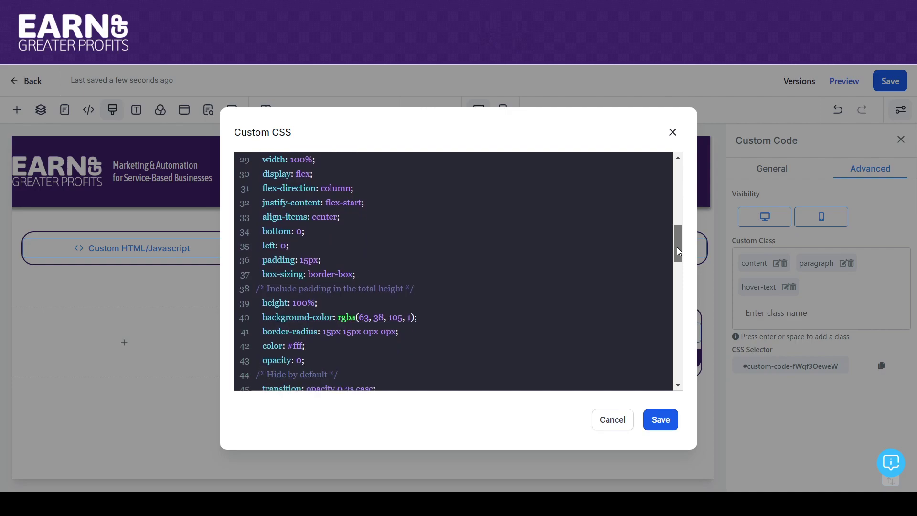
pyautogui.click(366, 332)
pyautogui.press('Delete')
pyautogui.write('15')
pyautogui.click(663, 425)
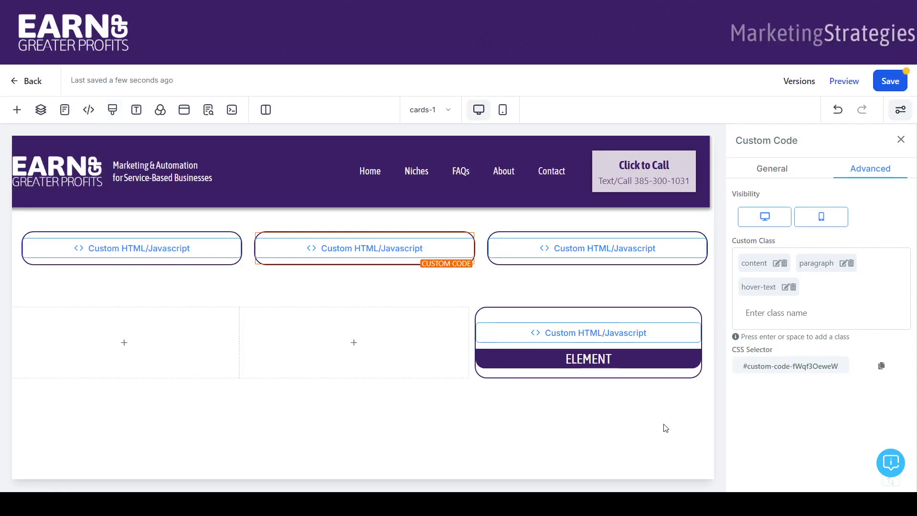
pyautogui.click(888, 86)
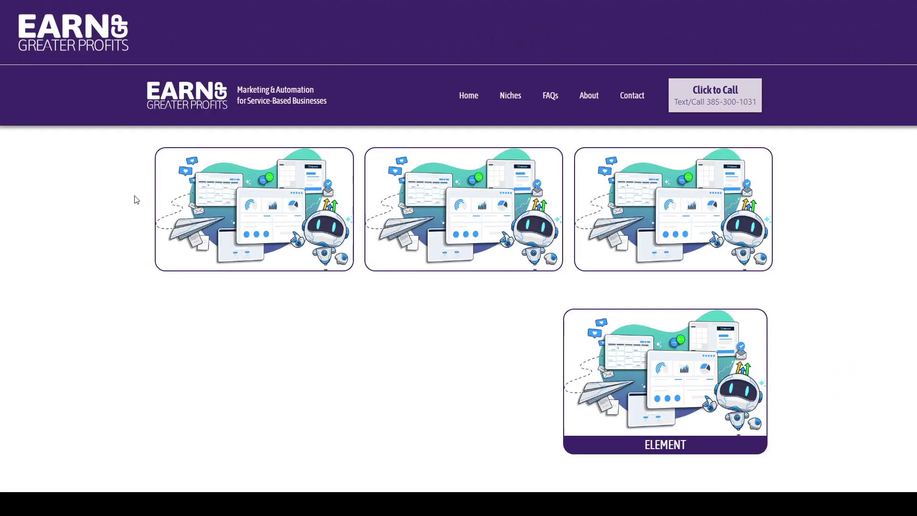
pyautogui.moveTo(254, 218)
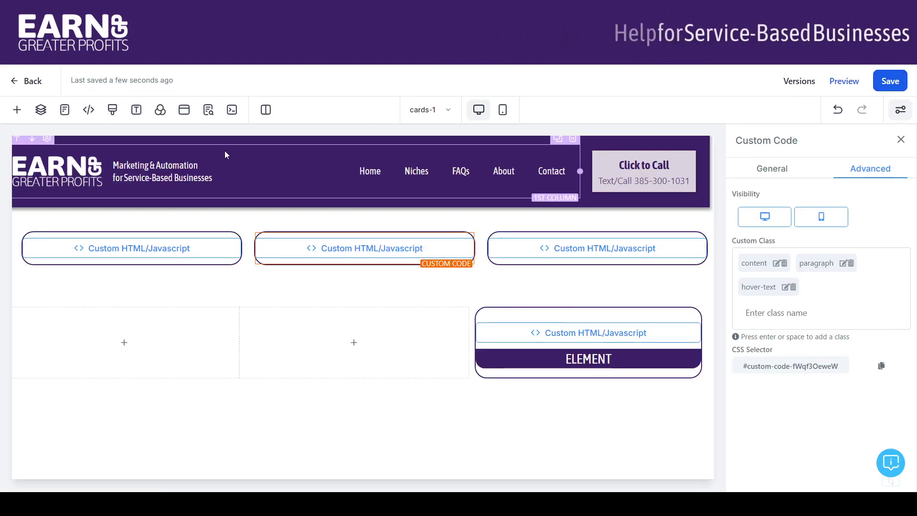
# Add an empty line after the transition property in the custom CSS .image-card img rule, undoing the stray margin-left entry
pyautogui.click(112, 110)
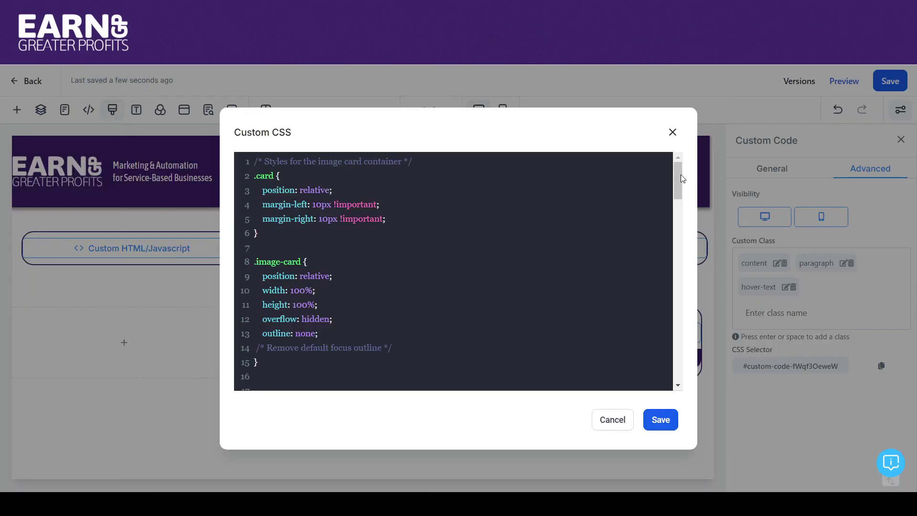
pyautogui.moveTo(678, 175); pyautogui.dragTo(679, 258)
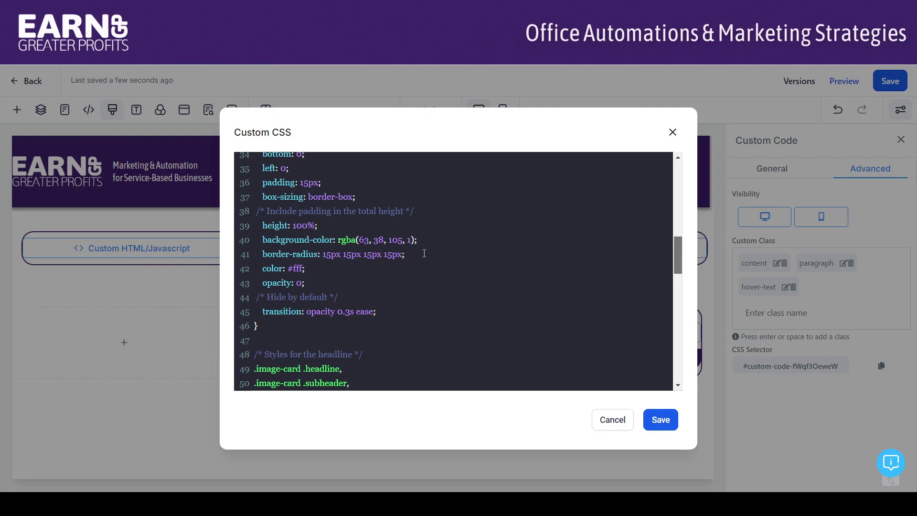
pyautogui.moveTo(405, 254); pyautogui.dragTo(262, 254)
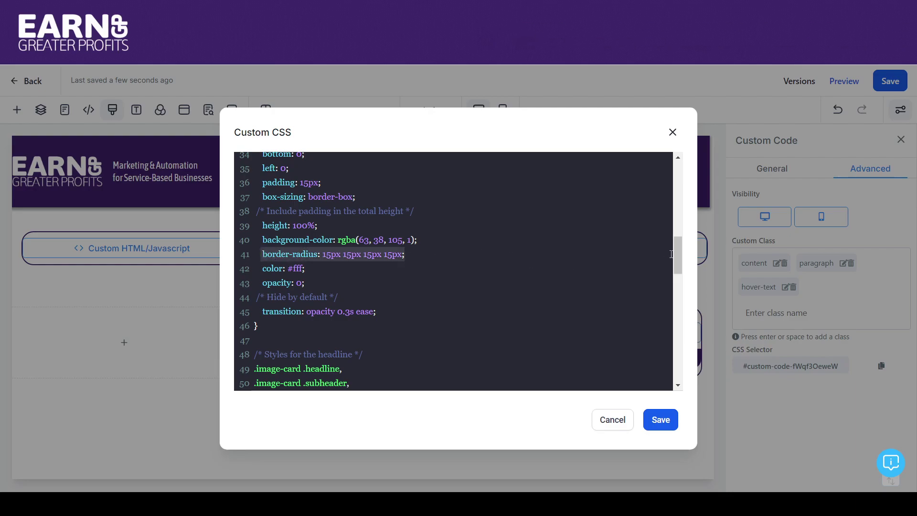
pyautogui.moveTo(676, 248); pyautogui.dragTo(666, 203)
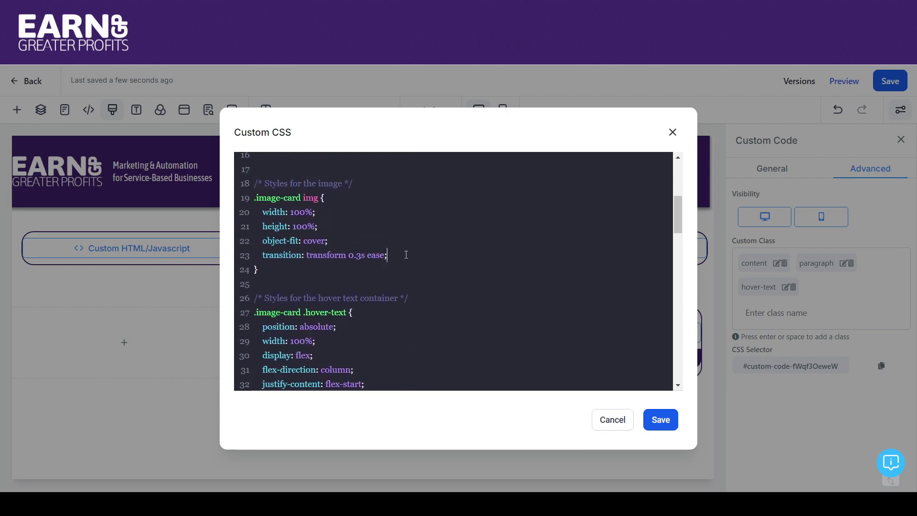
pyautogui.press('Return')
pyautogui.write('margin-left: 0px !important;')
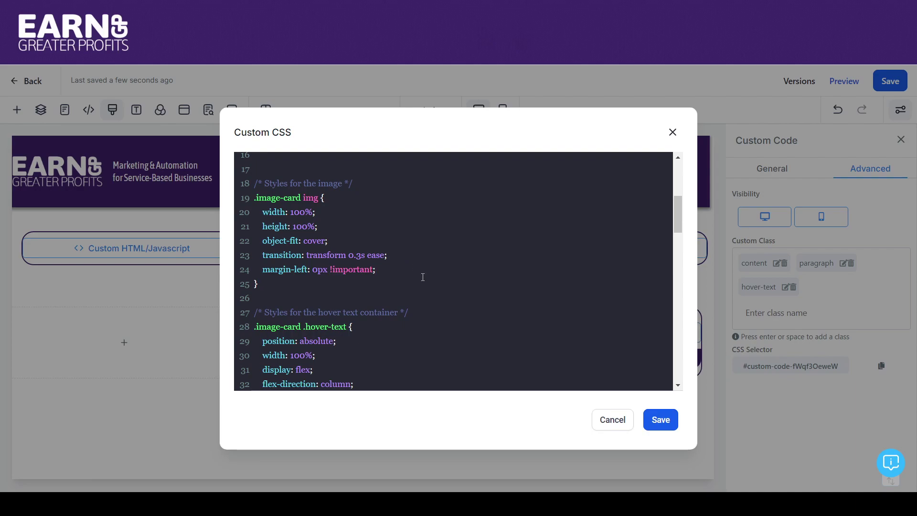
pyautogui.hotkey('ctrl', 'z')
# Copy the border-radius: 15px 15px 15px 15px declaration from the hover text rule into the .image-card img rule and save the custom CSS
pyautogui.moveTo(678, 217); pyautogui.dragTo(672, 255)
pyautogui.moveTo(419, 303); pyautogui.dragTo(264, 298)
pyautogui.hotkey('ctrl', 'c')
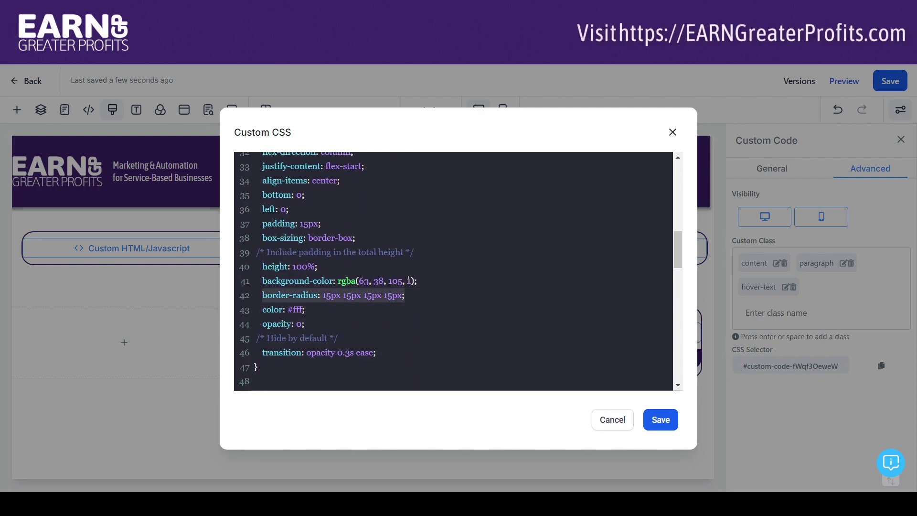
pyautogui.moveTo(680, 250); pyautogui.dragTo(678, 204)
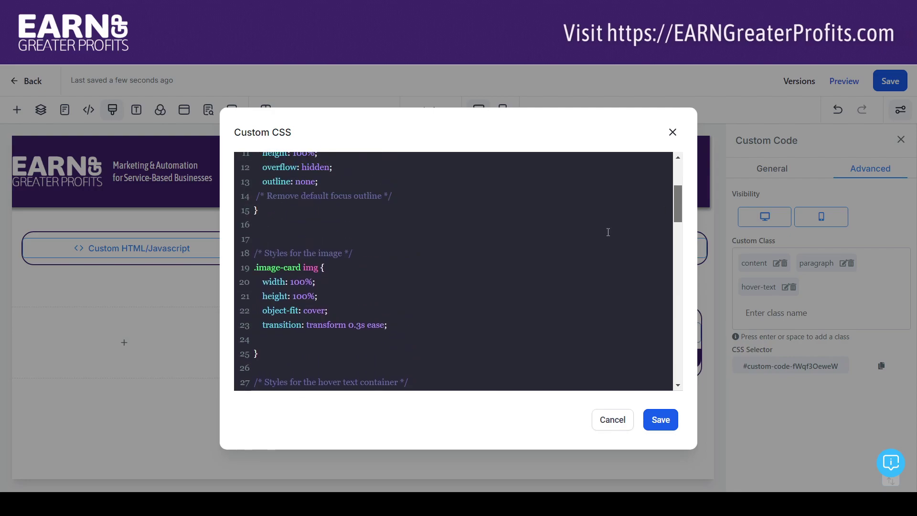
pyautogui.click(359, 342)
pyautogui.hotkey('ctrl', 'v')
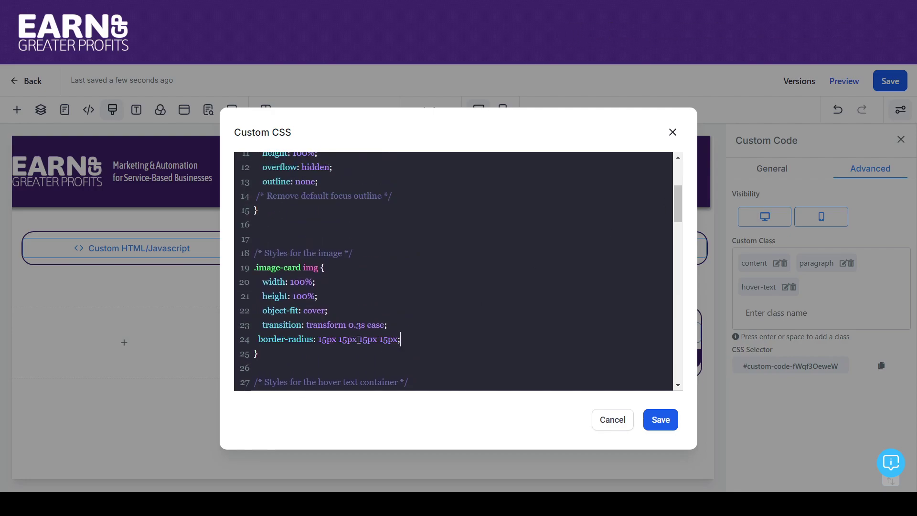
pyautogui.click(662, 421)
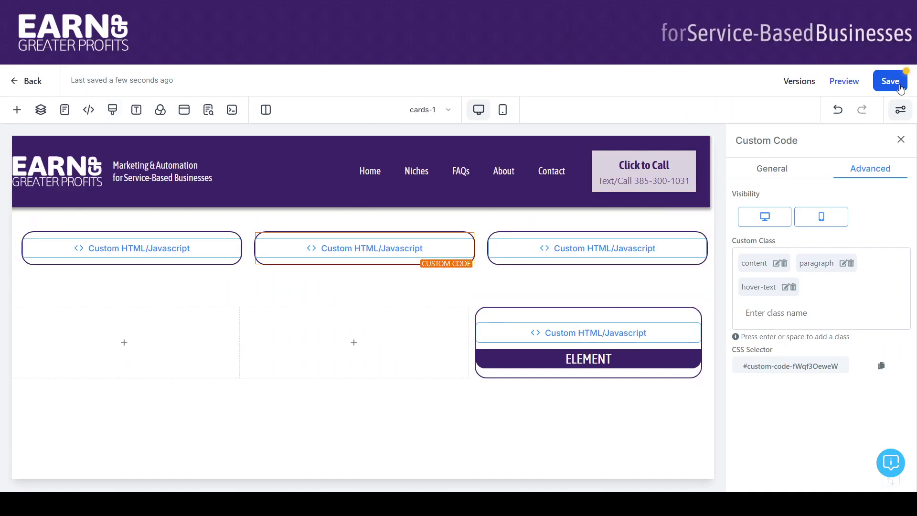
# Save the page and check the first card's rounded corners and hover effect on the previewed page
pyautogui.click(890, 80)
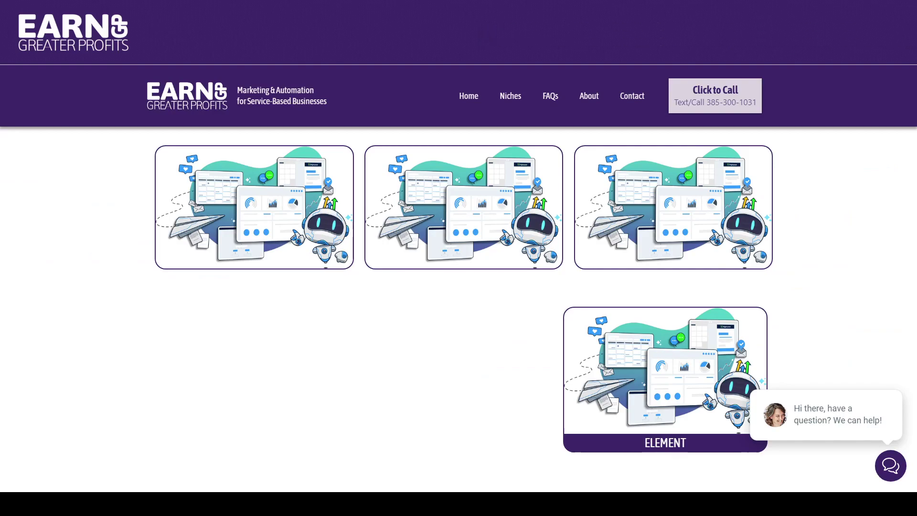
pyautogui.moveTo(256, 177)
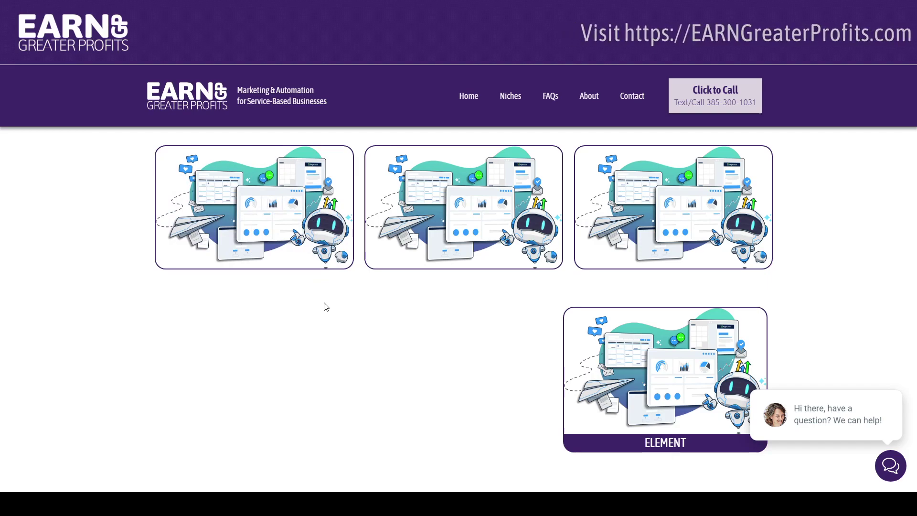
pyautogui.moveTo(302, 264)
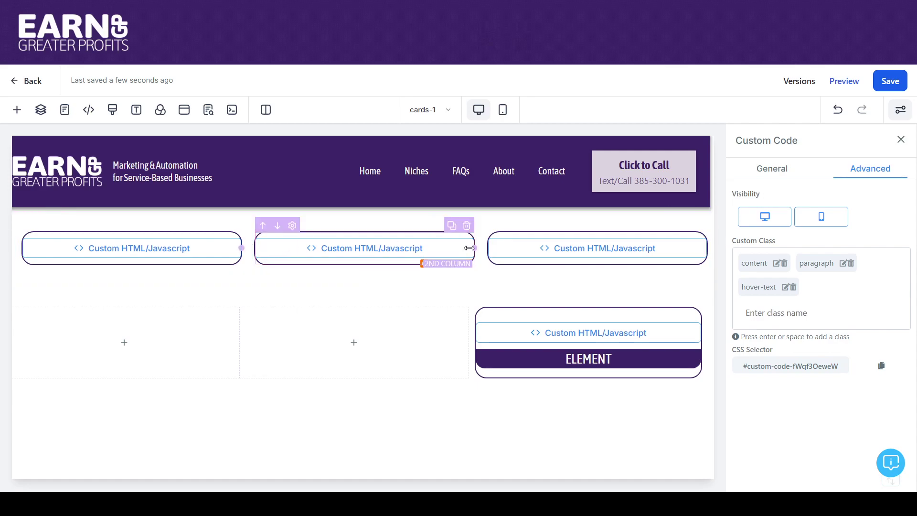
# Inspect the second card column's advanced settings in the editor and check that card's hover overlay on the previewed page
pyautogui.click(476, 250)
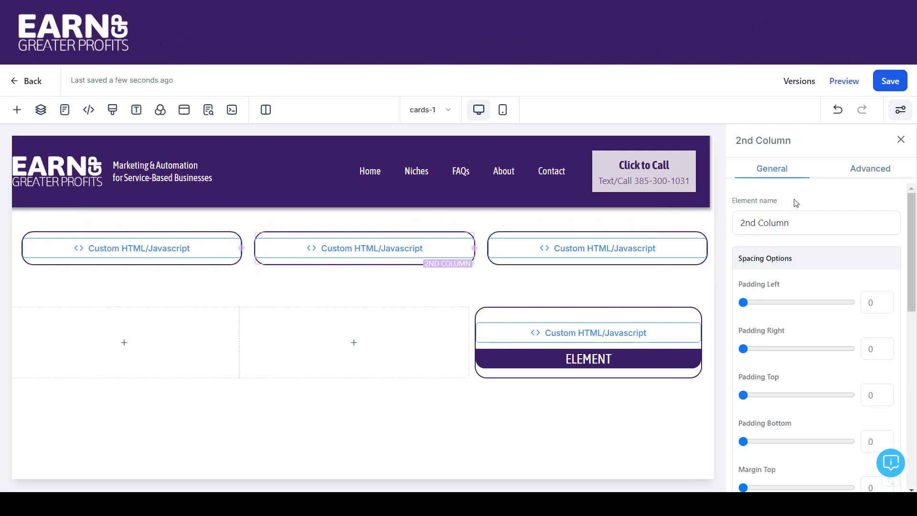
pyautogui.click(866, 176)
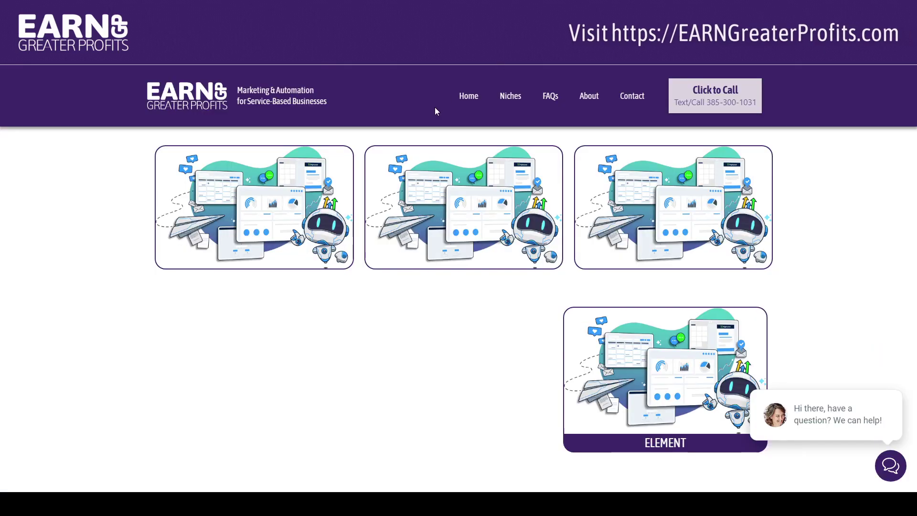
pyautogui.moveTo(391, 207)
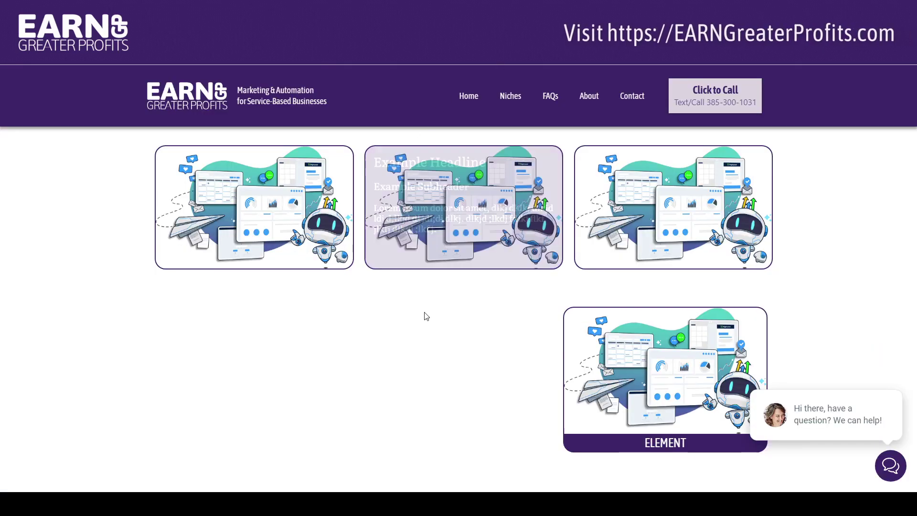